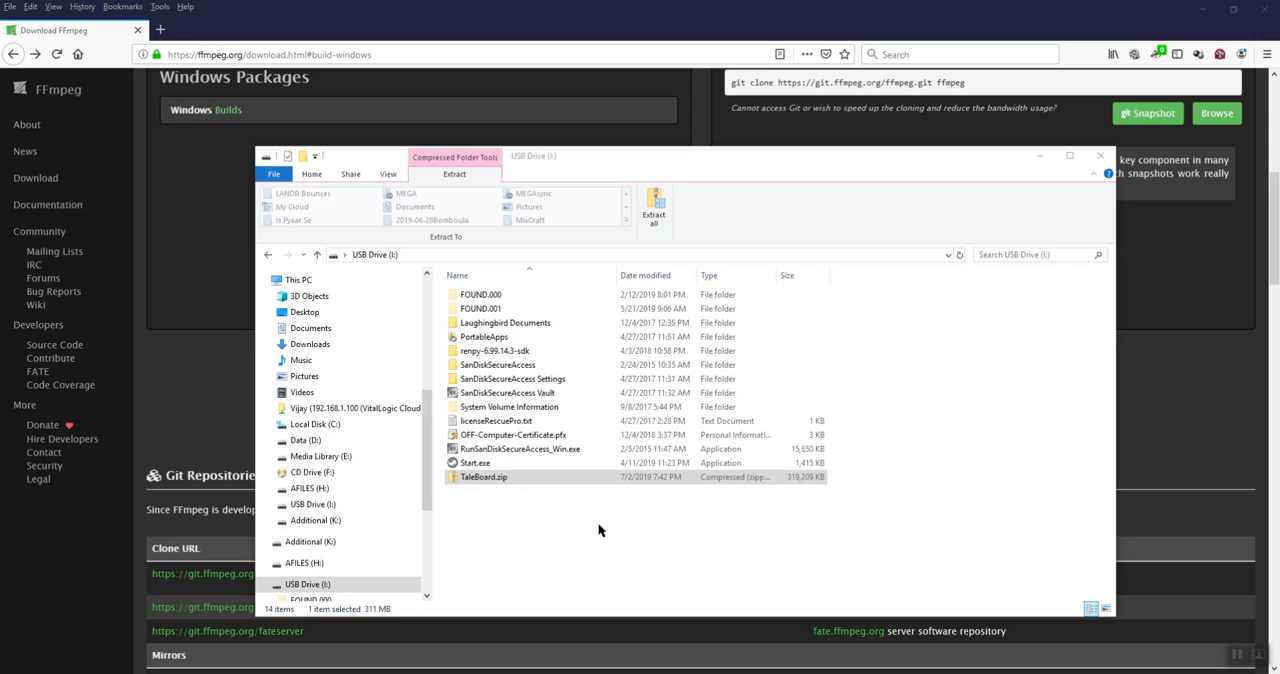
# Open Readme.txt from the TaleBoard folder inside TaleBoard.zip and read its installation instructions
pyautogui.doubleClick(506, 480)
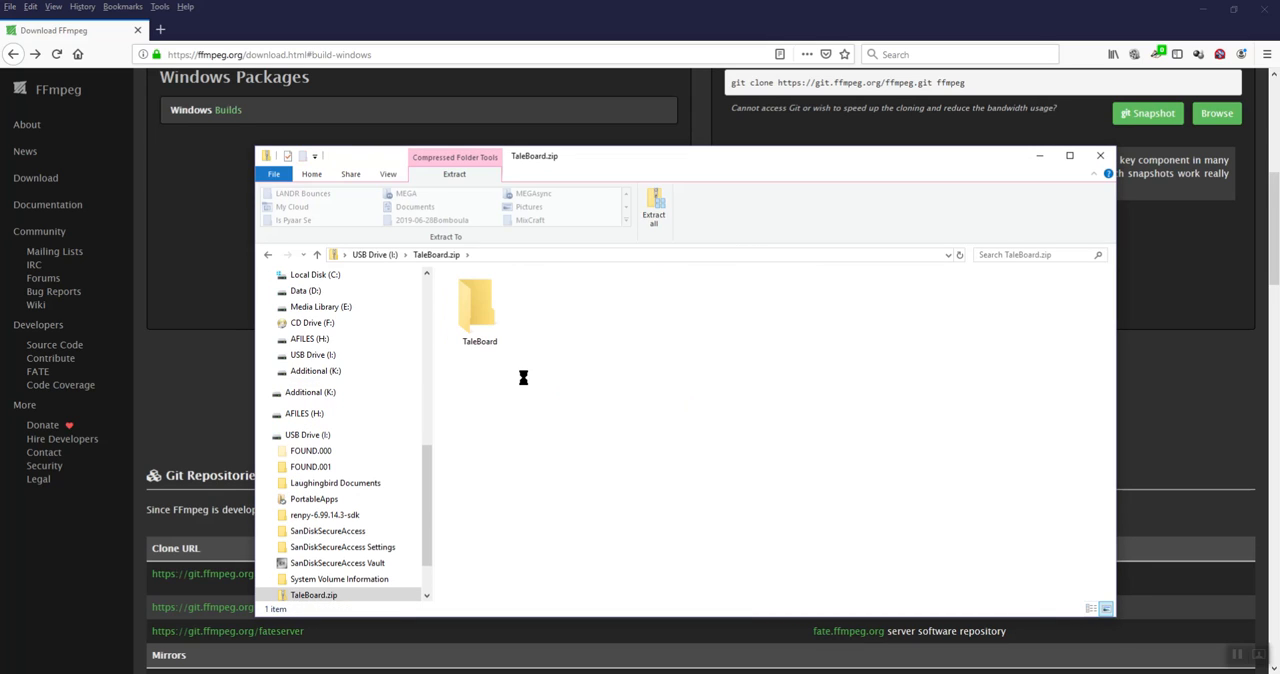
pyautogui.doubleClick(483, 343)
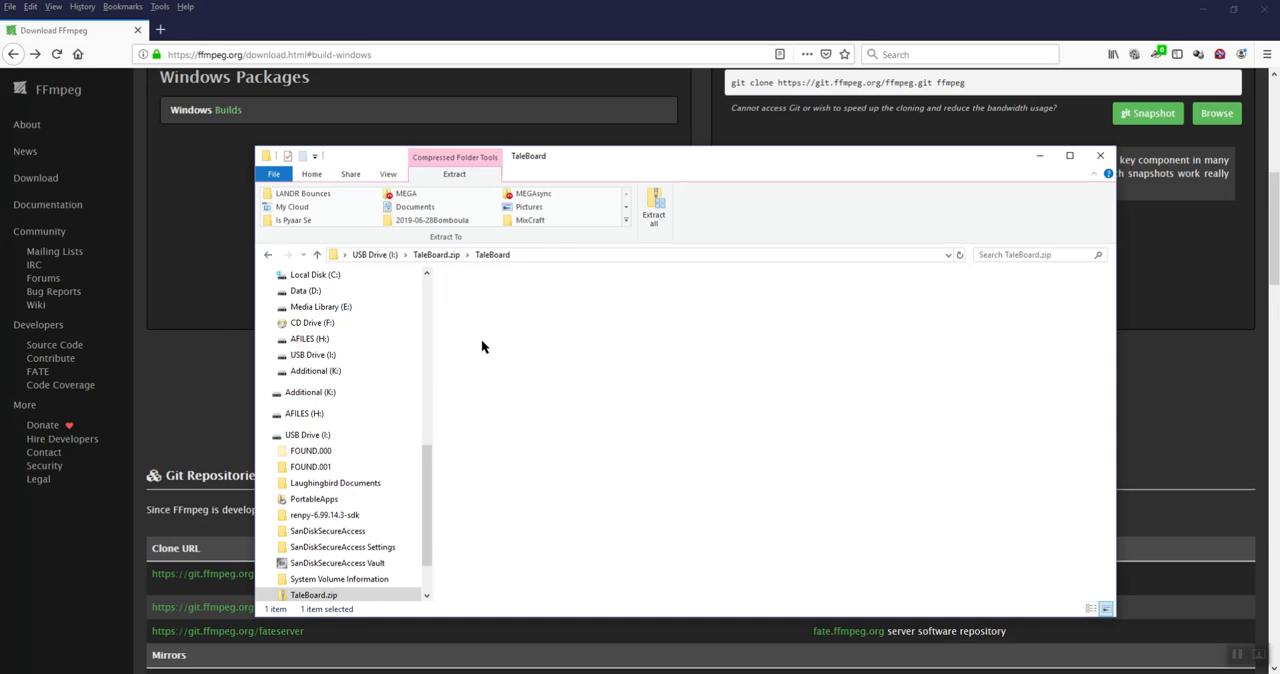
pyautogui.click(499, 340)
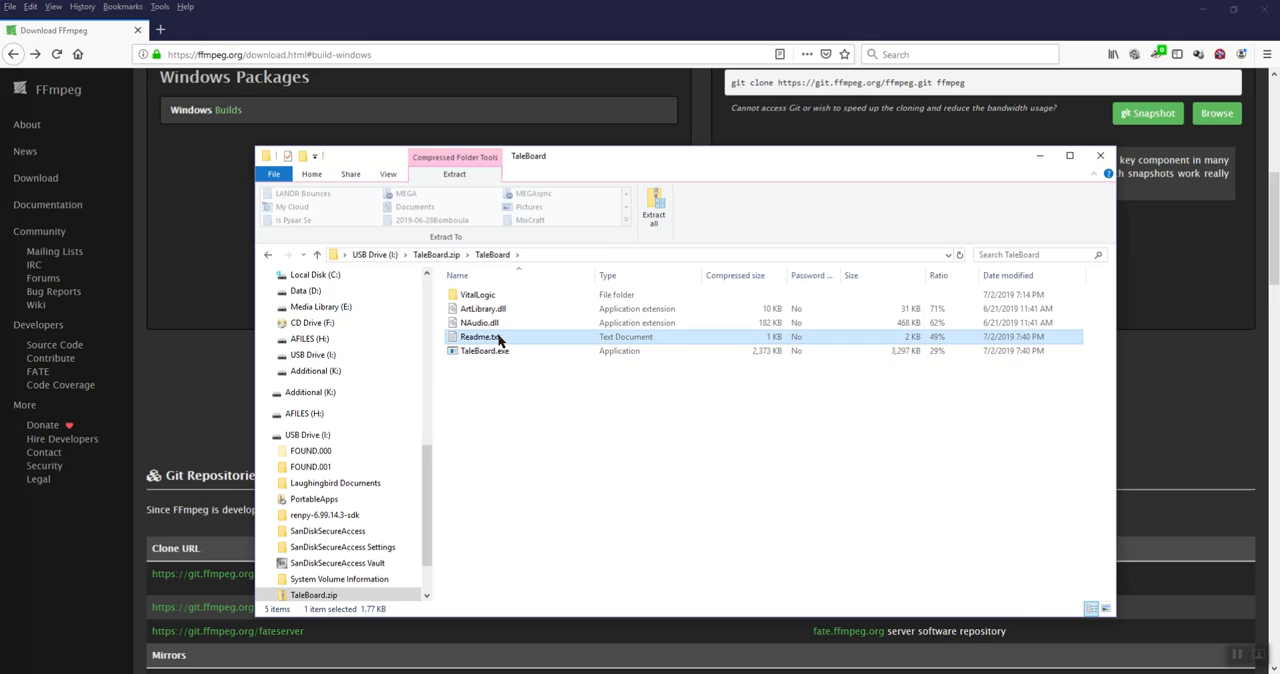
pyautogui.doubleClick(499, 340)
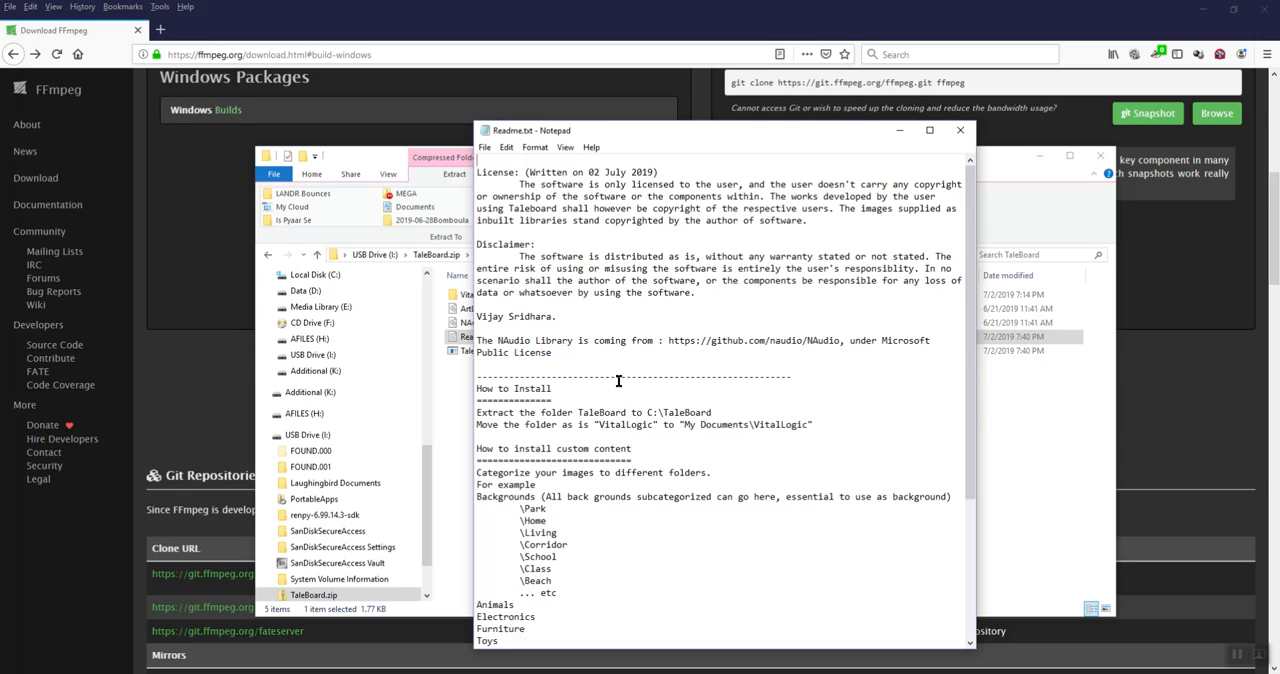
pyautogui.scroll(-2, 617, 400)
pyautogui.scroll(-2, 617, 400)
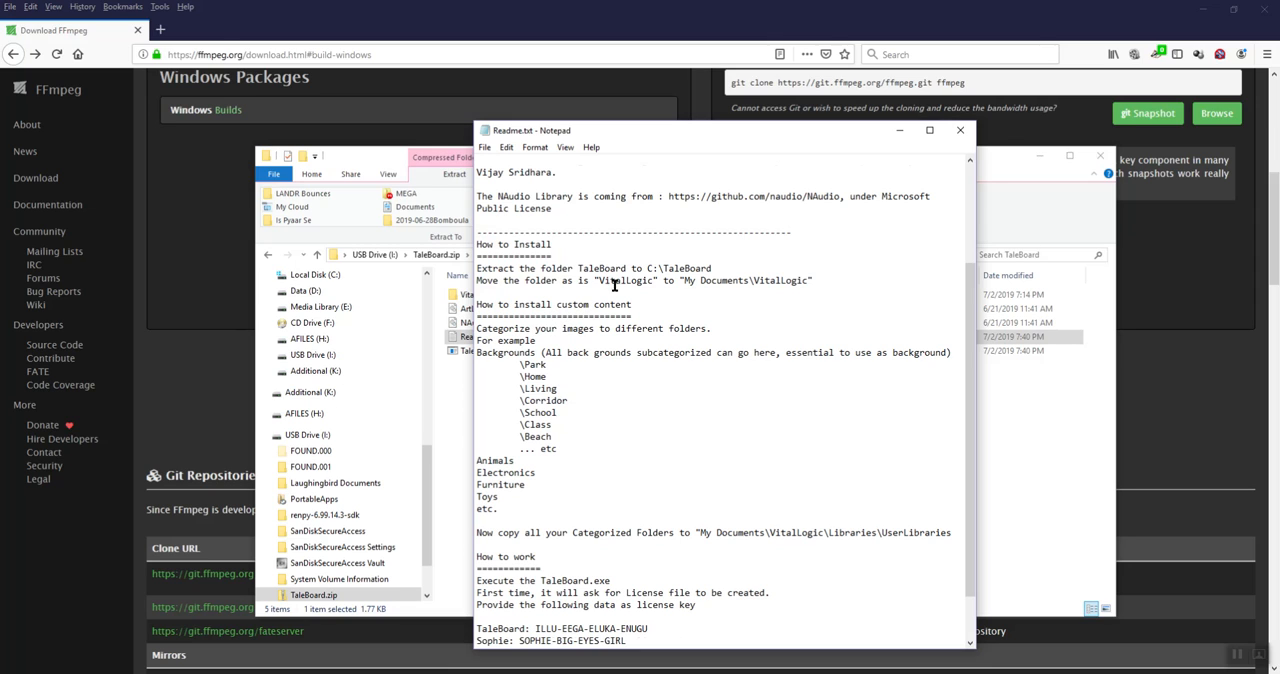
# Locate the VitalLogic folder in the archive and check its required destination in the Readme, moving the Readme window aside
pyautogui.click(464, 401)
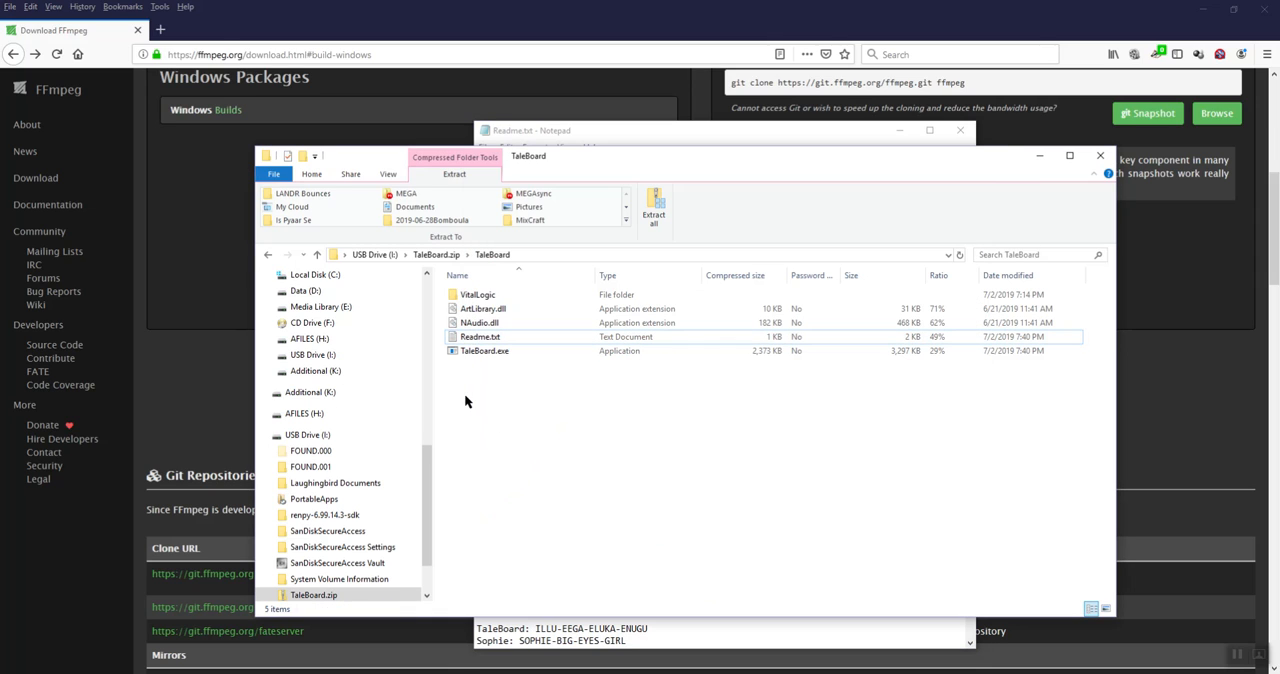
pyautogui.click(478, 295)
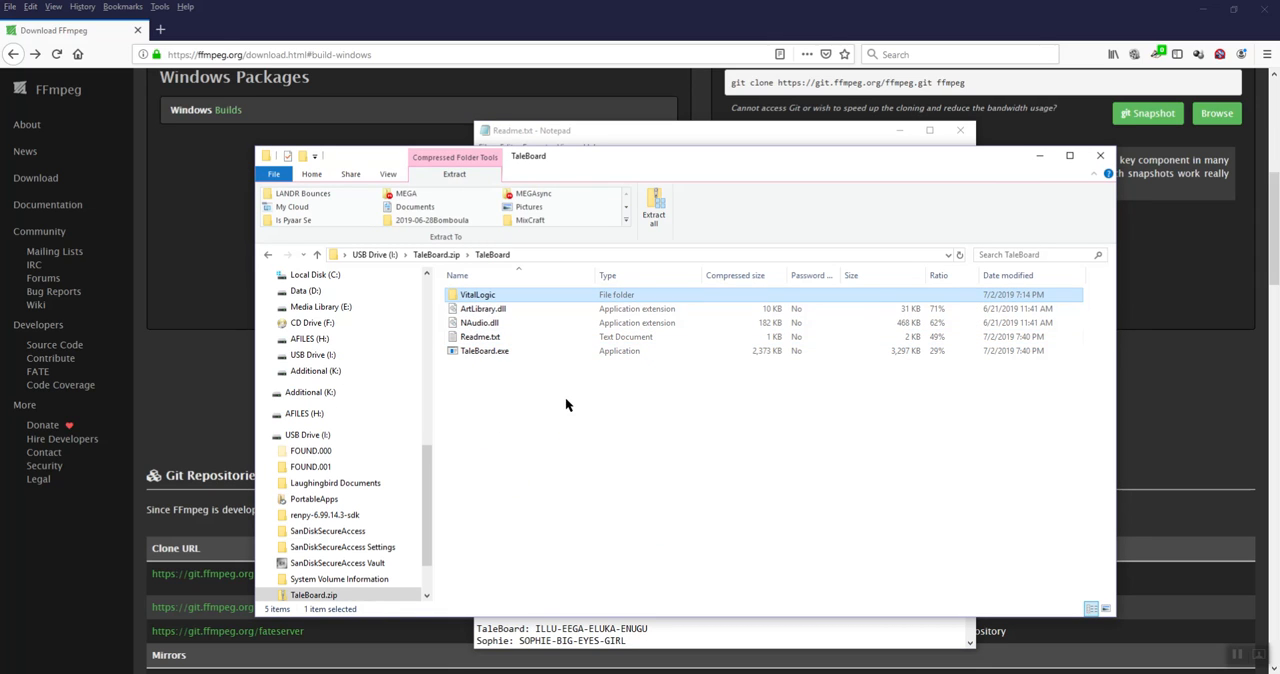
pyautogui.hotkey('alt', 'Tab')
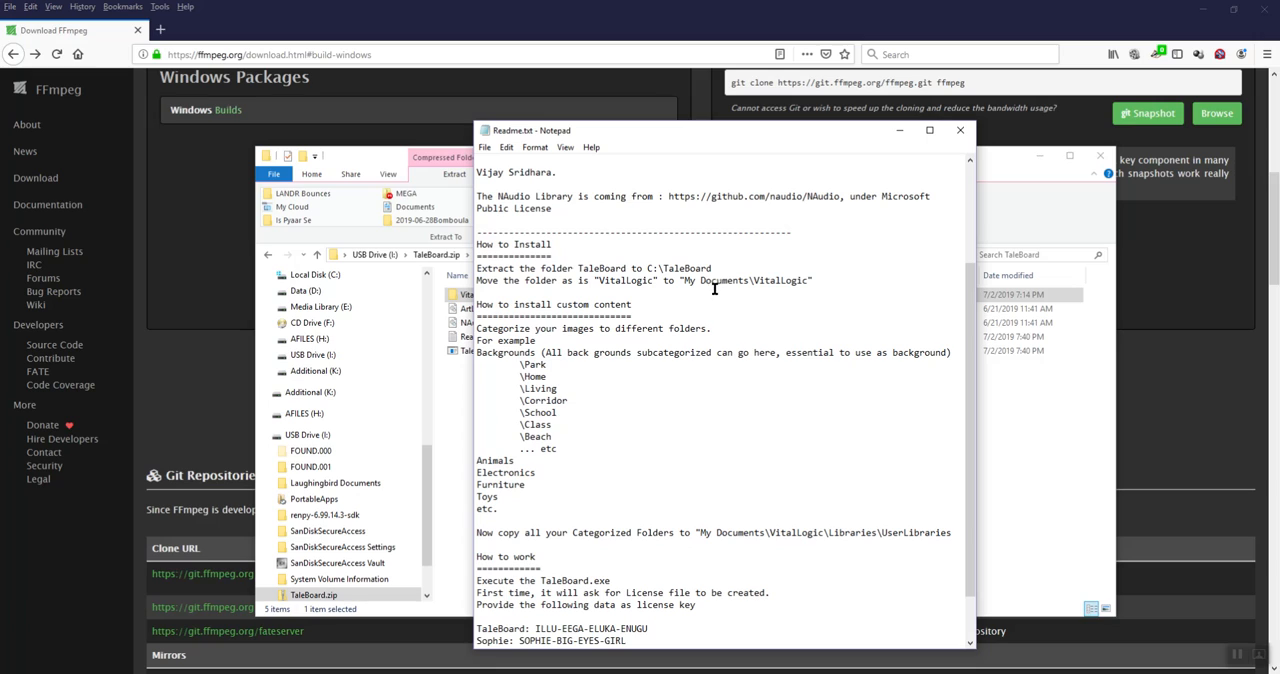
pyautogui.moveTo(684, 281); pyautogui.dragTo(798, 282)
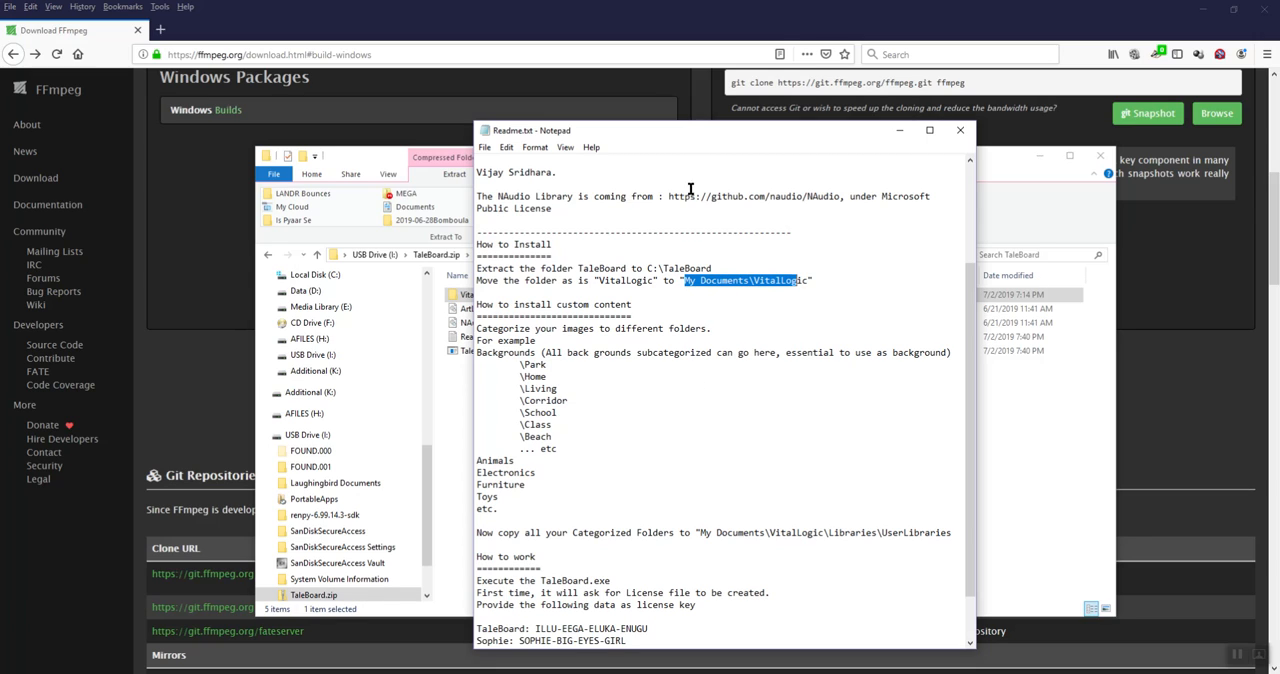
pyautogui.moveTo(705, 134); pyautogui.dragTo(864, 133)
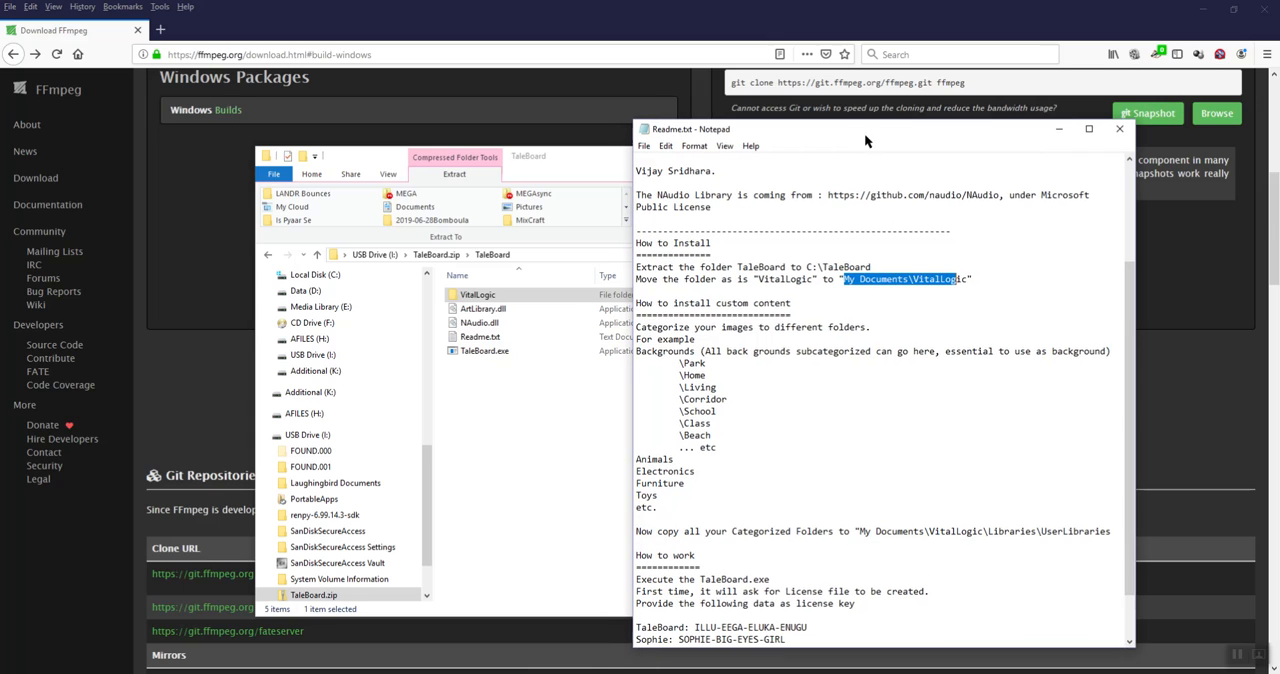
# Look through the archive's VitalLogic\Libraries folder, return to the TaleBoard folder and recheck the Readme
pyautogui.doubleClick(490, 296)
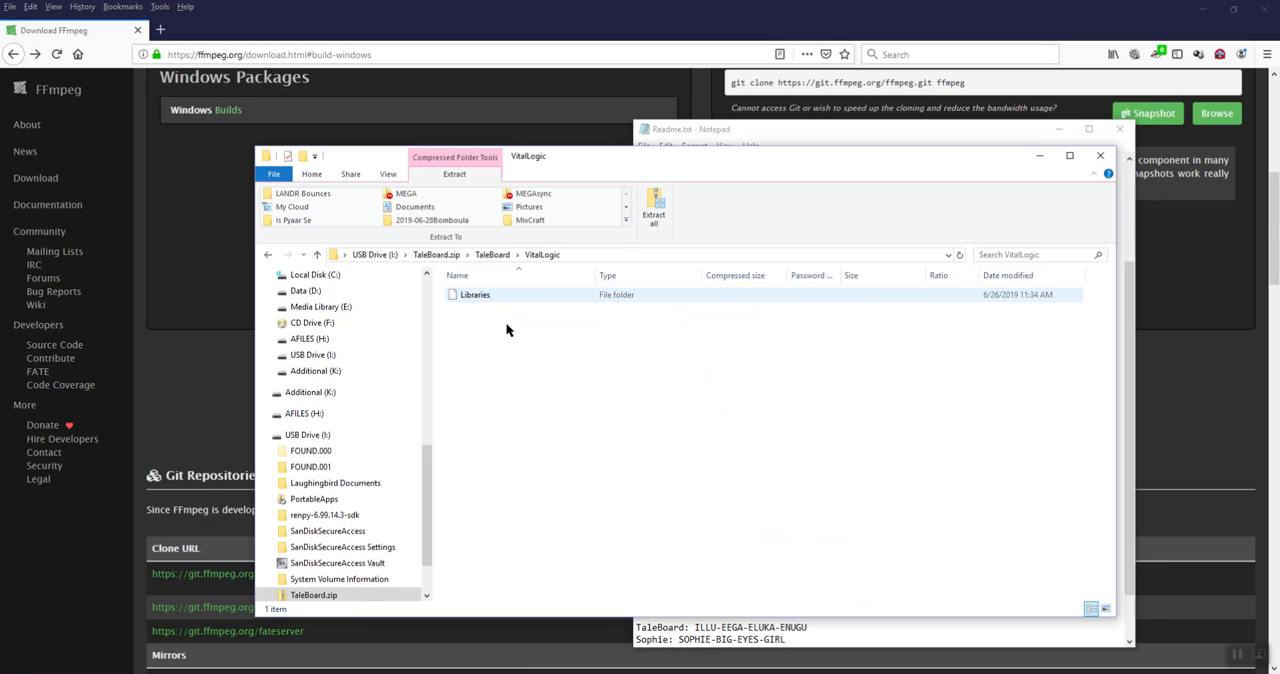
pyautogui.click(515, 295)
pyautogui.doubleClick(515, 294)
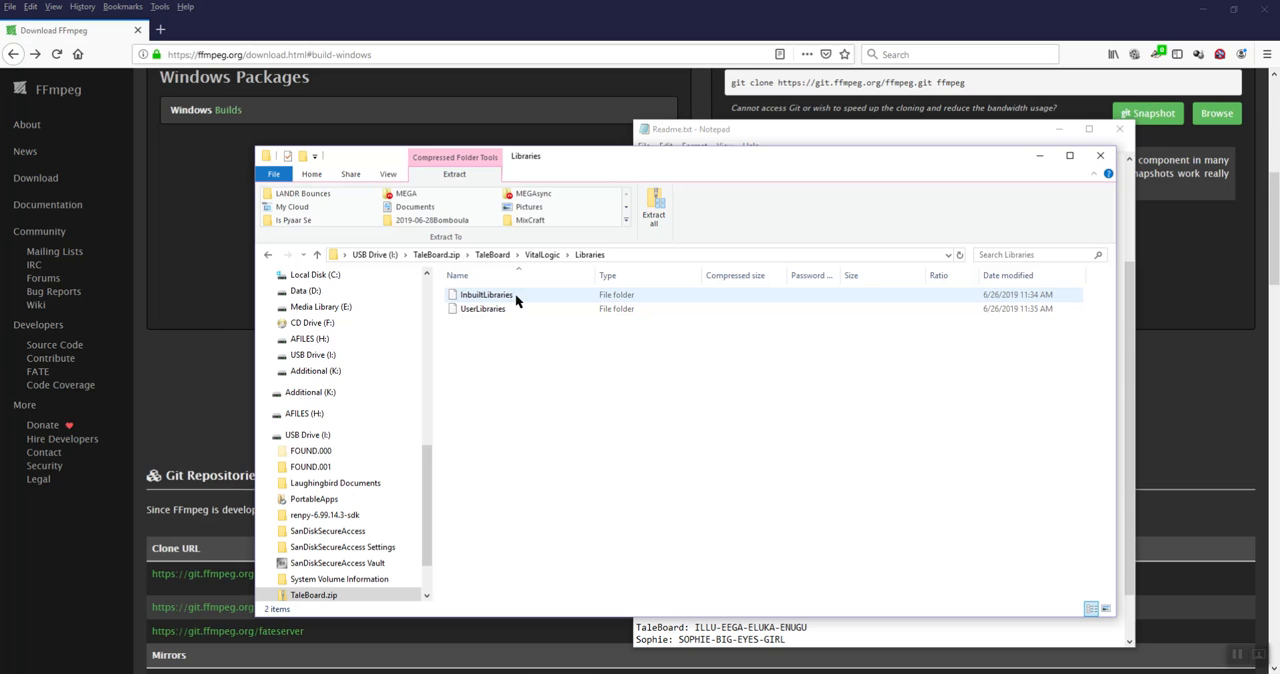
pyautogui.click(510, 254)
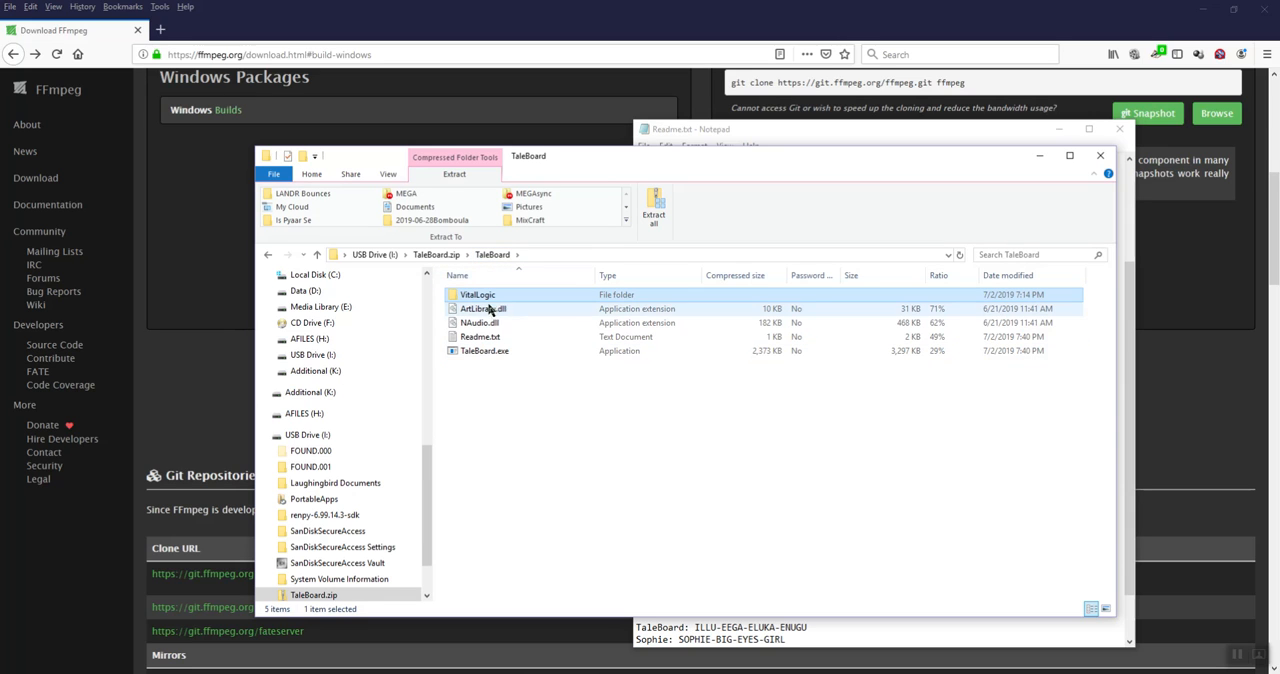
pyautogui.hotkey('alt', 'Tab')
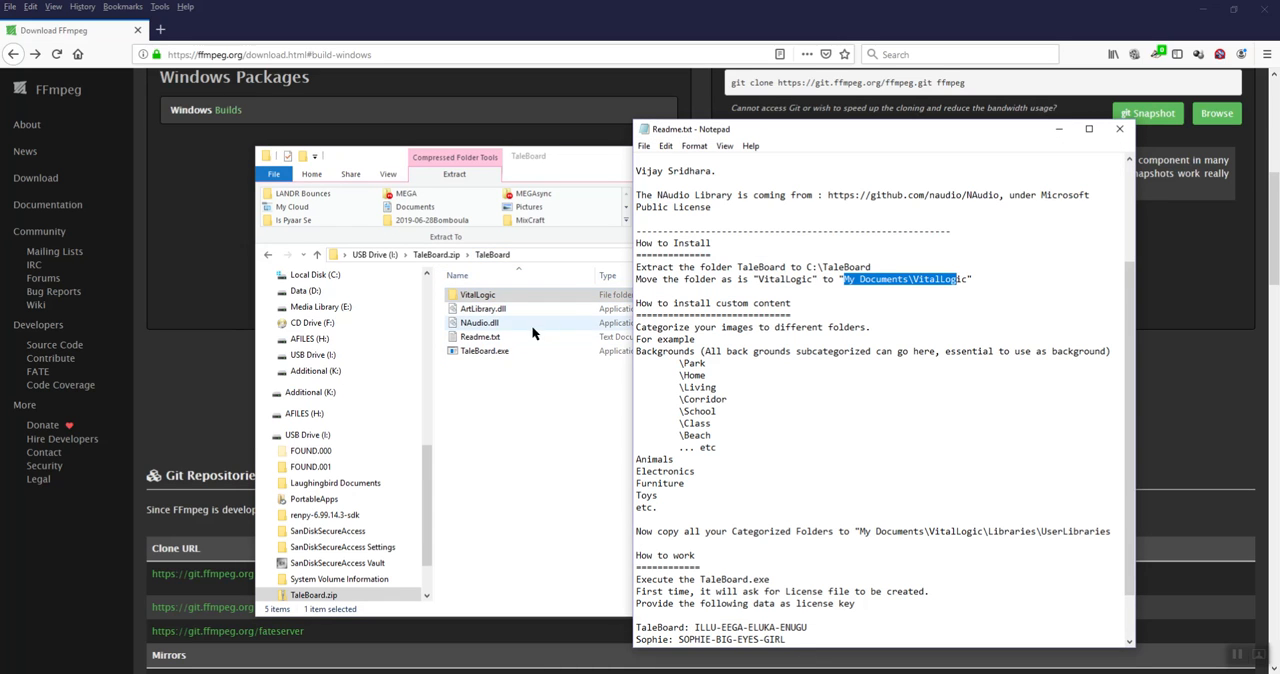
# Extract the TaleBoard folder from TaleBoard.zip to Local Disk (C:)
pyautogui.click(499, 405)
pyautogui.click(447, 256)
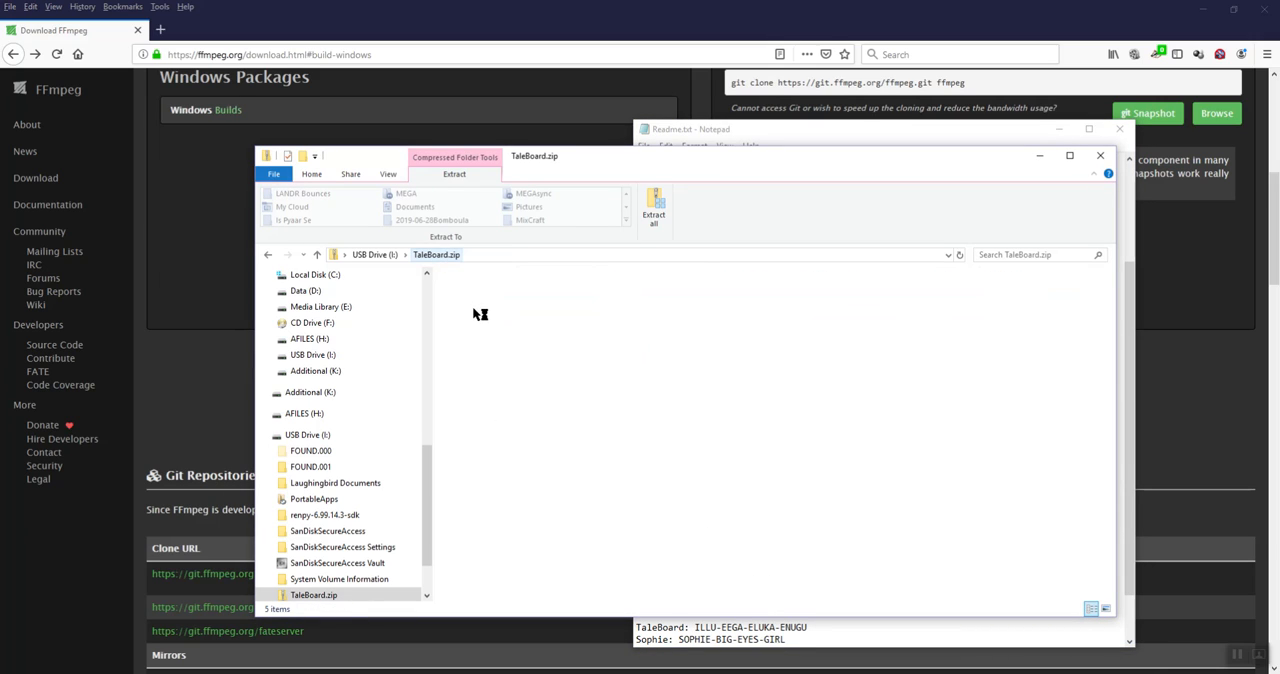
pyautogui.click(487, 341)
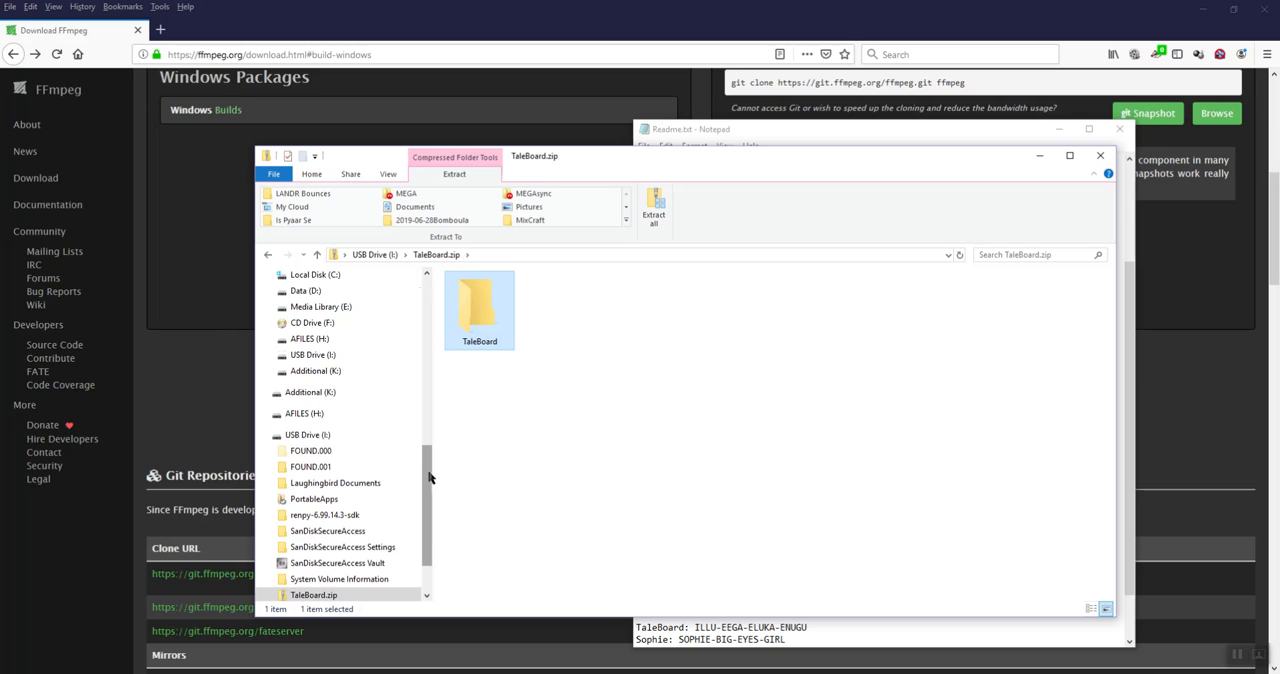
pyautogui.moveTo(428, 474); pyautogui.dragTo(430, 425)
pyautogui.moveTo(477, 309); pyautogui.dragTo(340, 416)
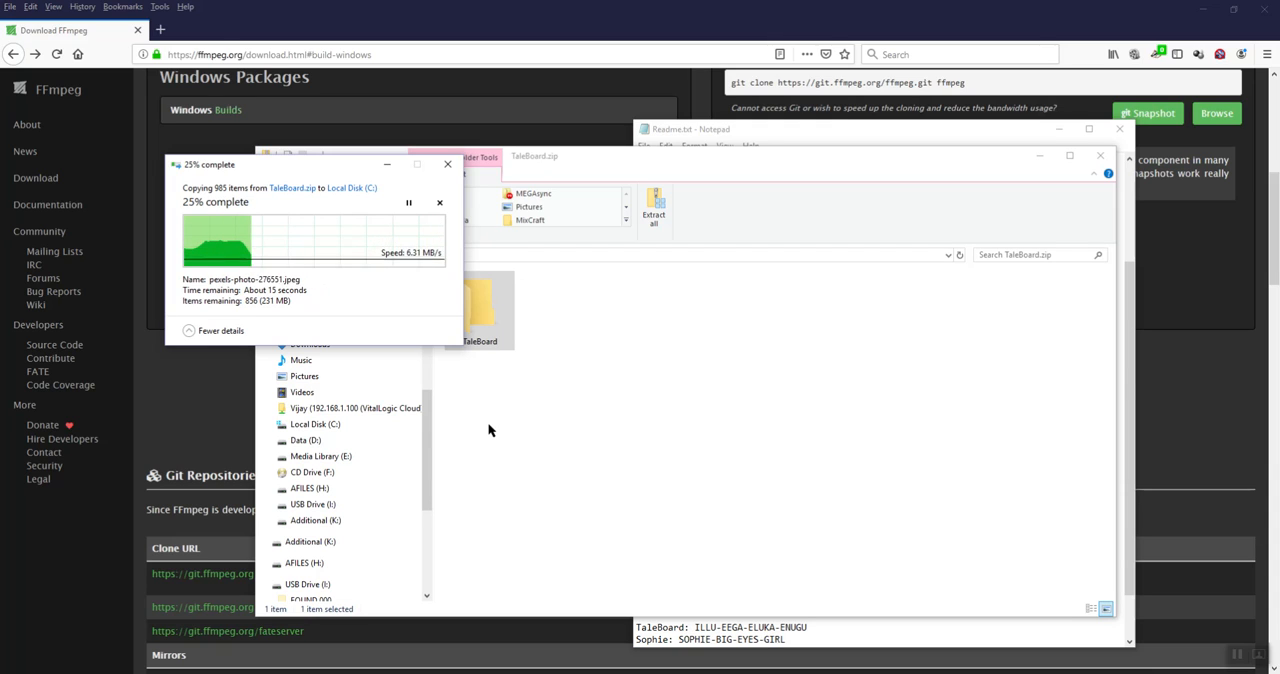
# Open the extracted TaleBoard folder on Local Disk (C:) and move its window clear of the copy progress
pyautogui.click(327, 426)
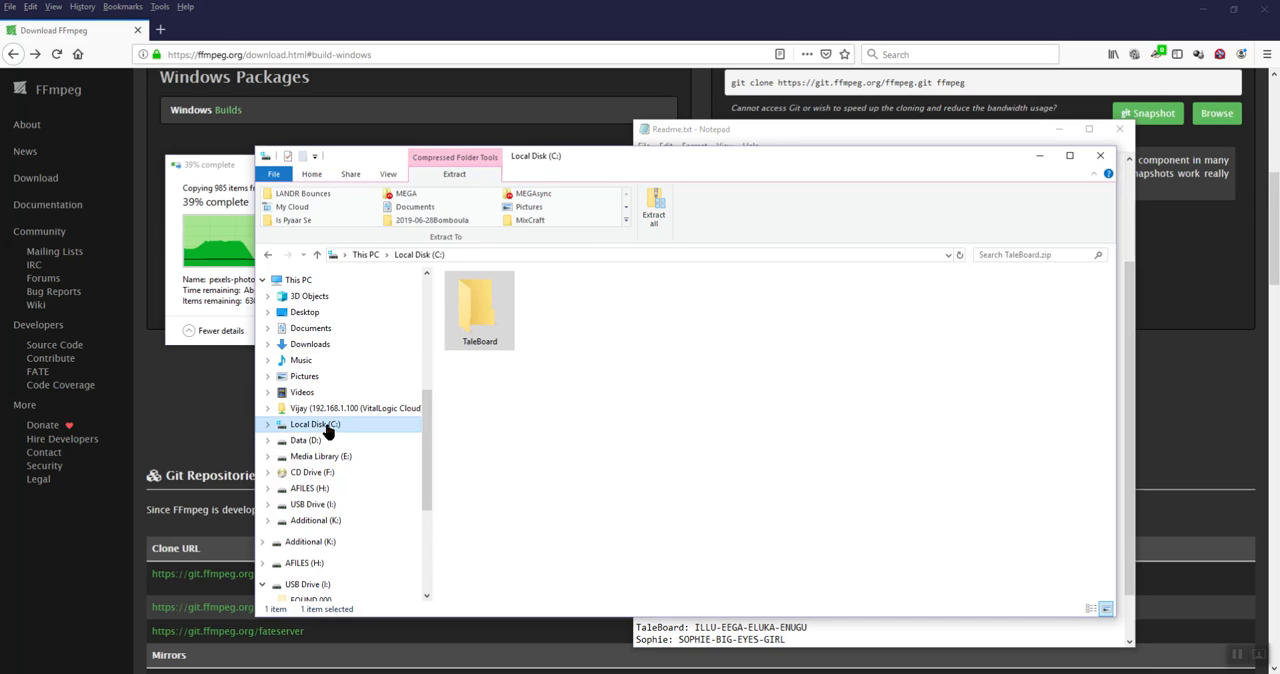
pyautogui.click(493, 426)
pyautogui.press('t')
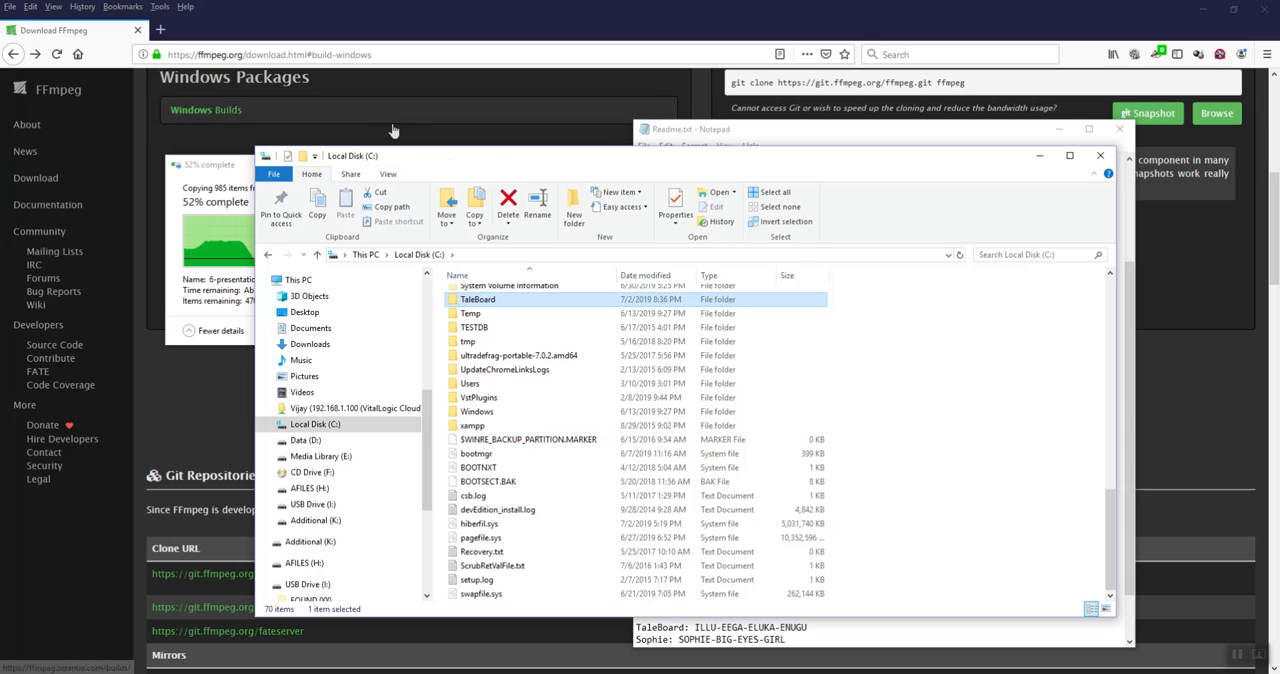
pyautogui.doubleClick(479, 300)
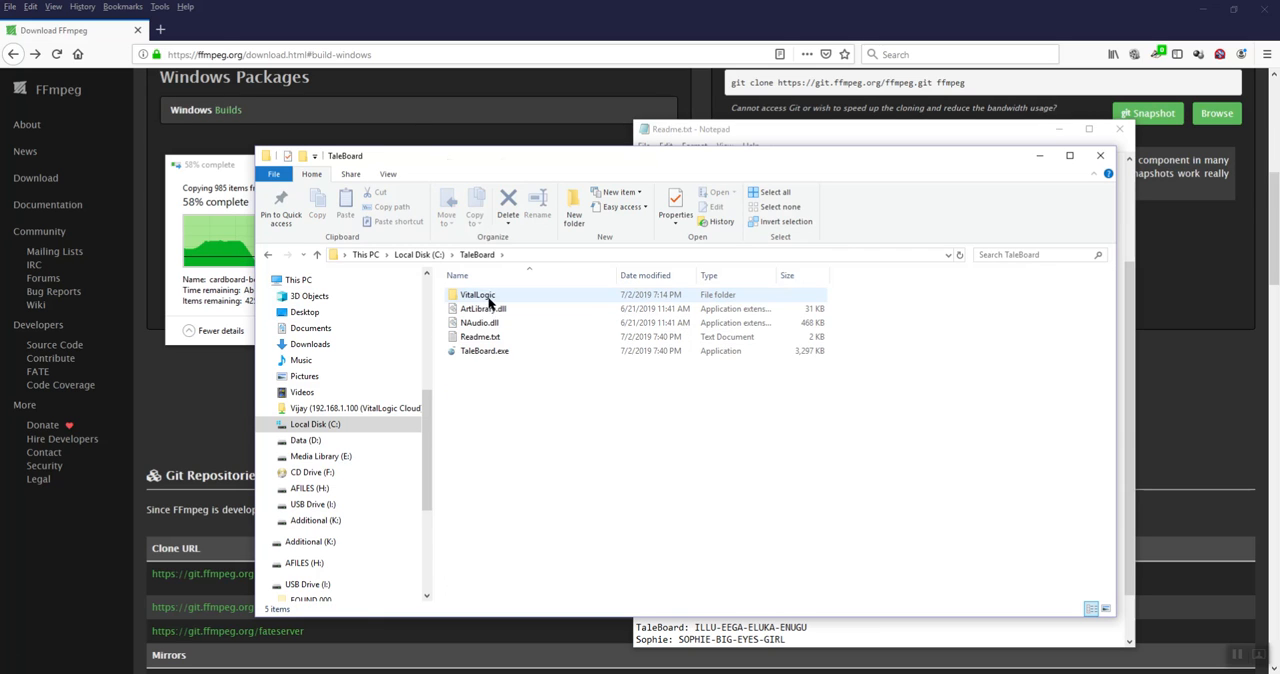
pyautogui.moveTo(577, 169); pyautogui.dragTo(764, 115)
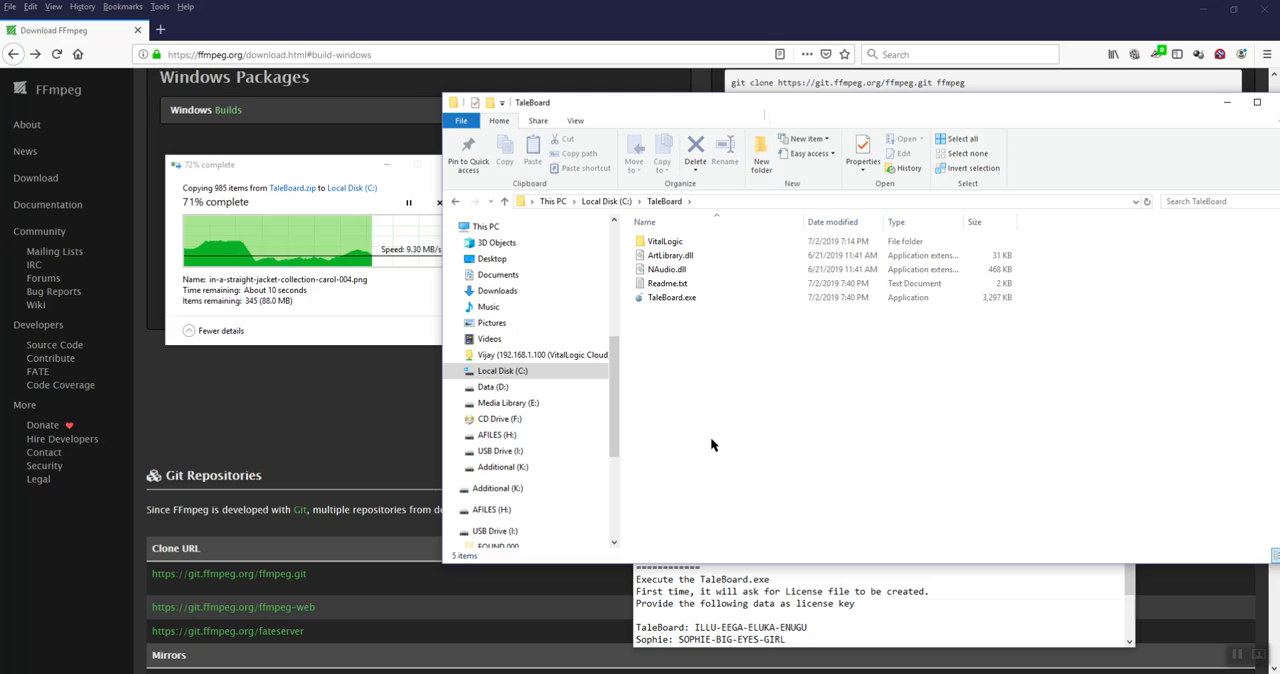
# Open the Libraries folder inside the extracted VitalLogic folder to view its subfolders
pyautogui.click(670, 245)
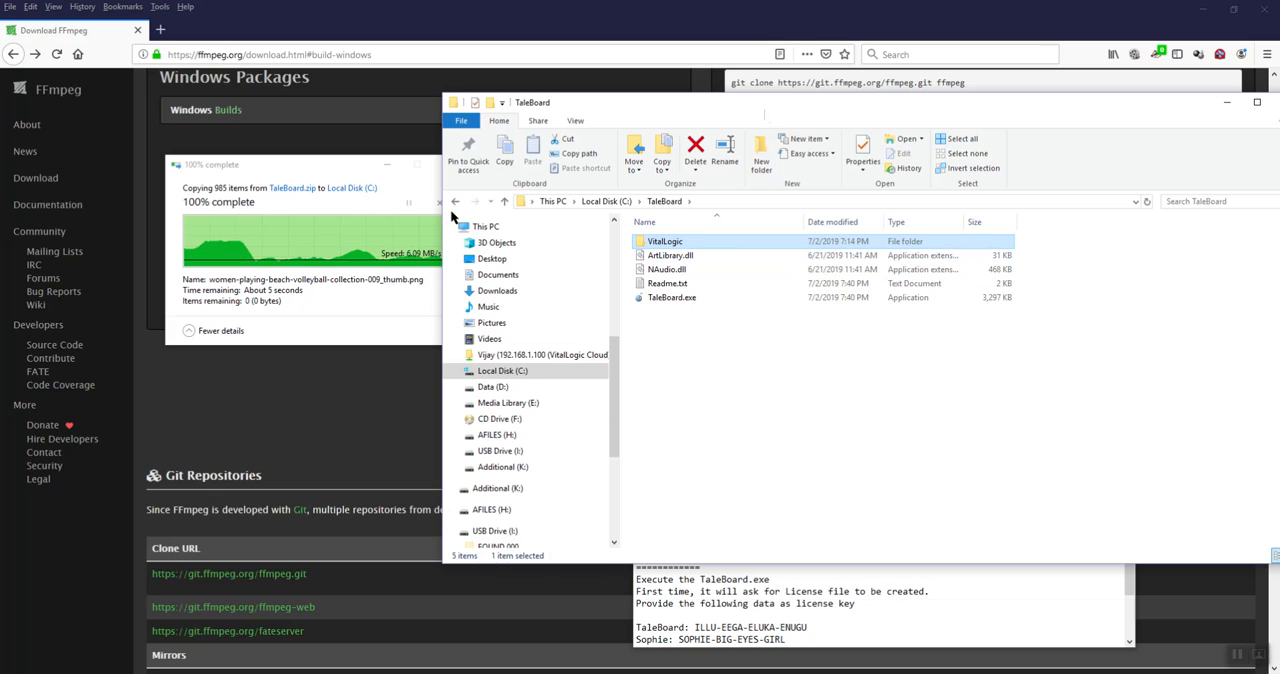
pyautogui.doubleClick(668, 242)
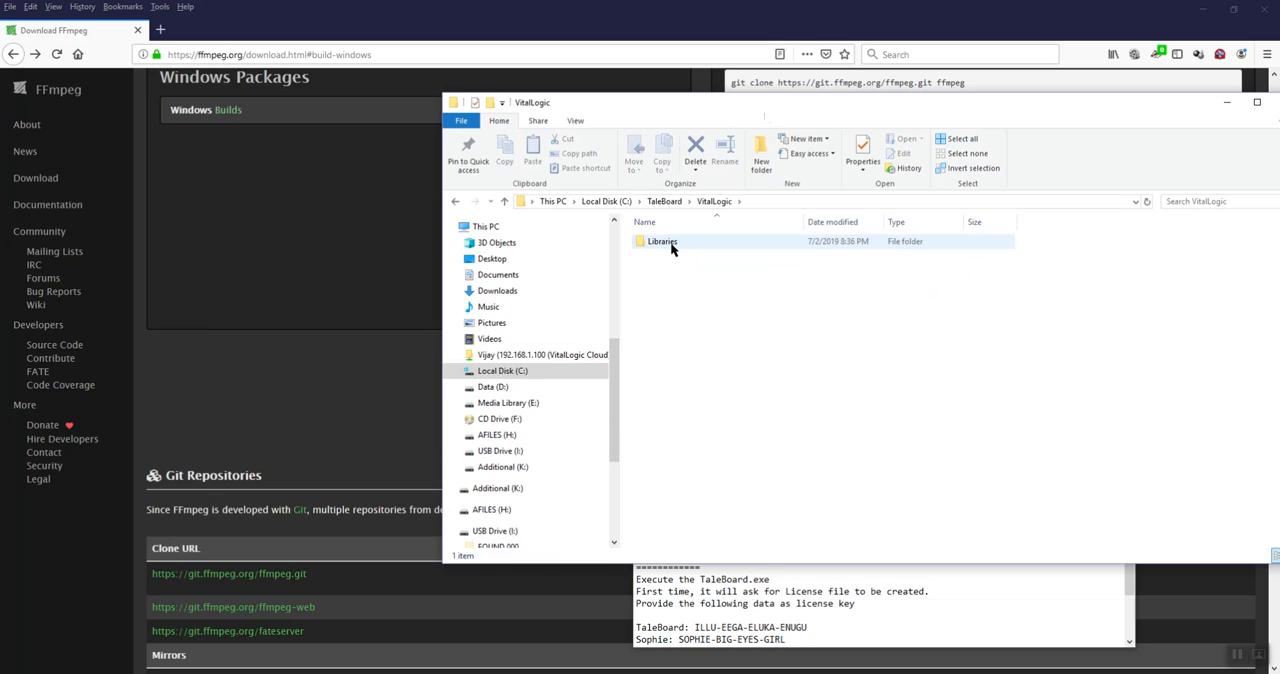
pyautogui.doubleClick(668, 243)
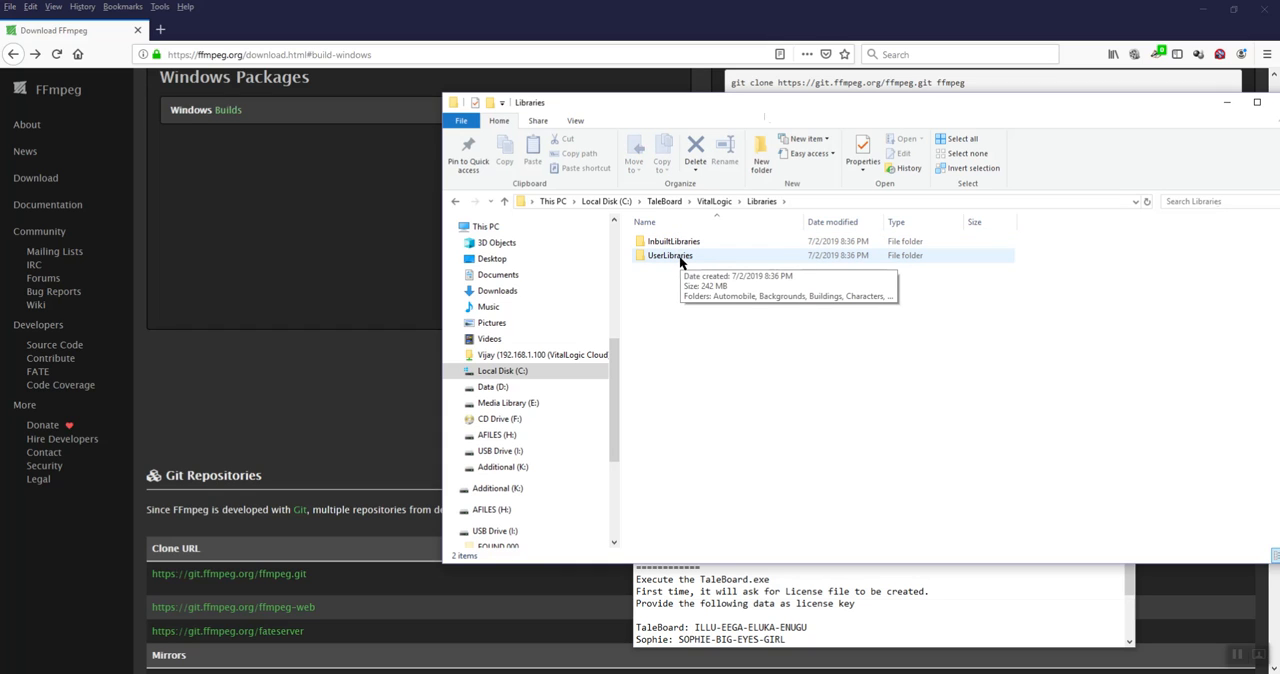
# Review the example category folders for custom content in the Readme, such as Backgrounds and Animals, and return to the Libraries folder
pyautogui.click(840, 592)
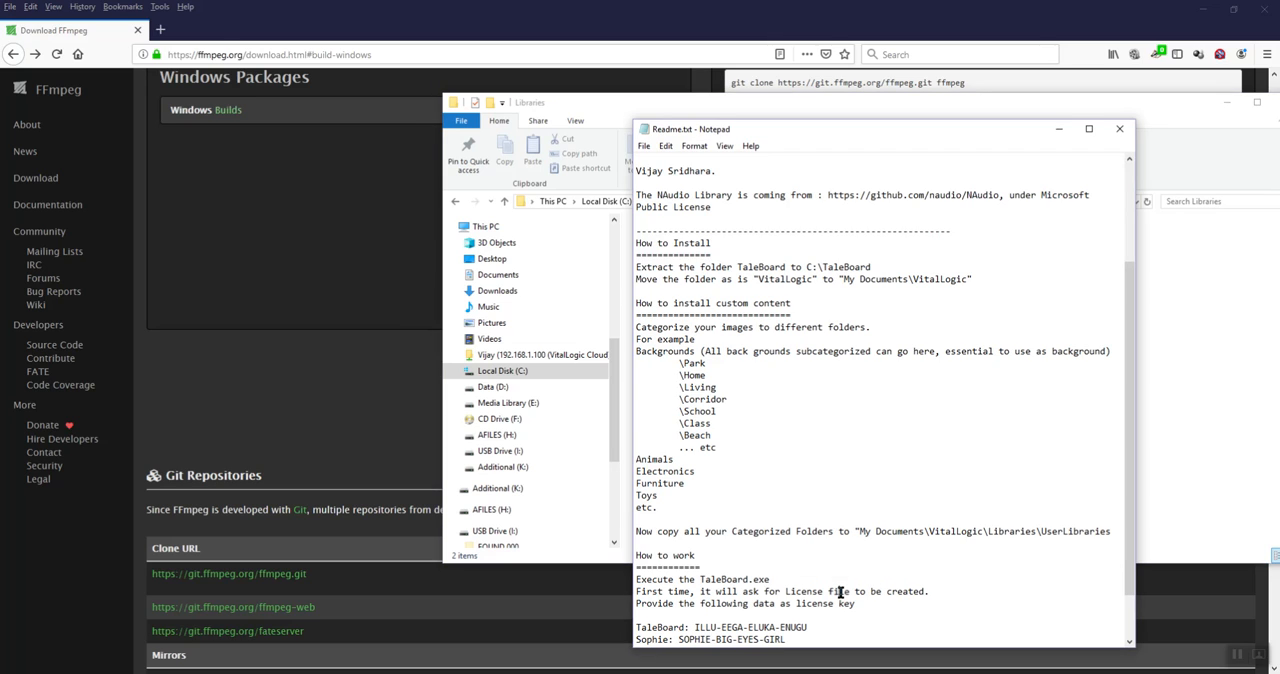
pyautogui.doubleClick(660, 352)
pyautogui.doubleClick(653, 459)
pyautogui.click(659, 476)
pyautogui.click(627, 391)
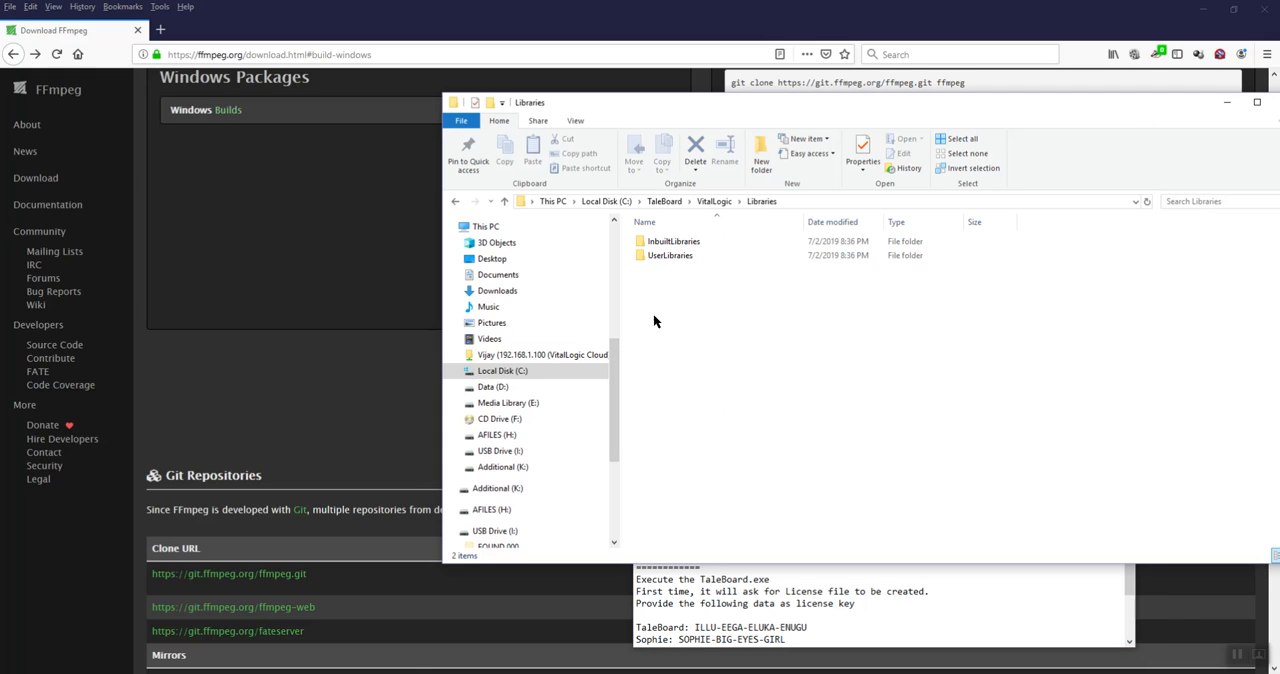
# Inspect the library files in the InbuiltLibraries folder and go back to Libraries
pyautogui.click(681, 247)
pyautogui.doubleClick(681, 247)
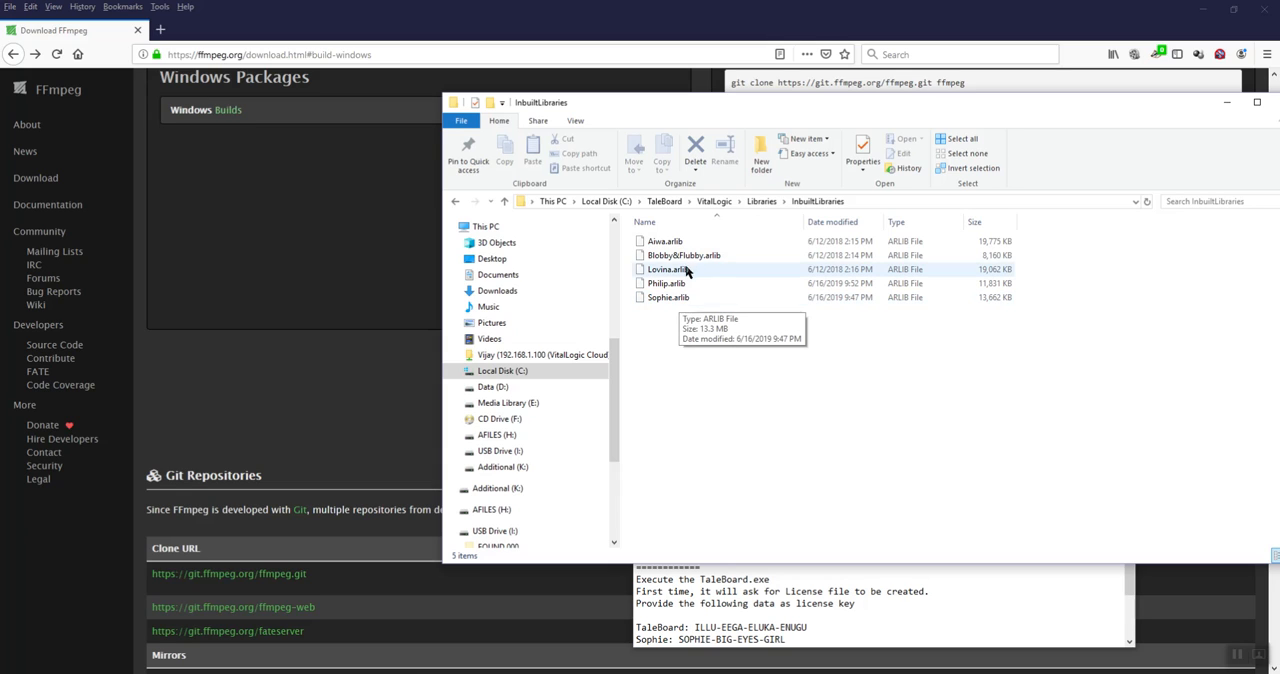
pyautogui.click(764, 202)
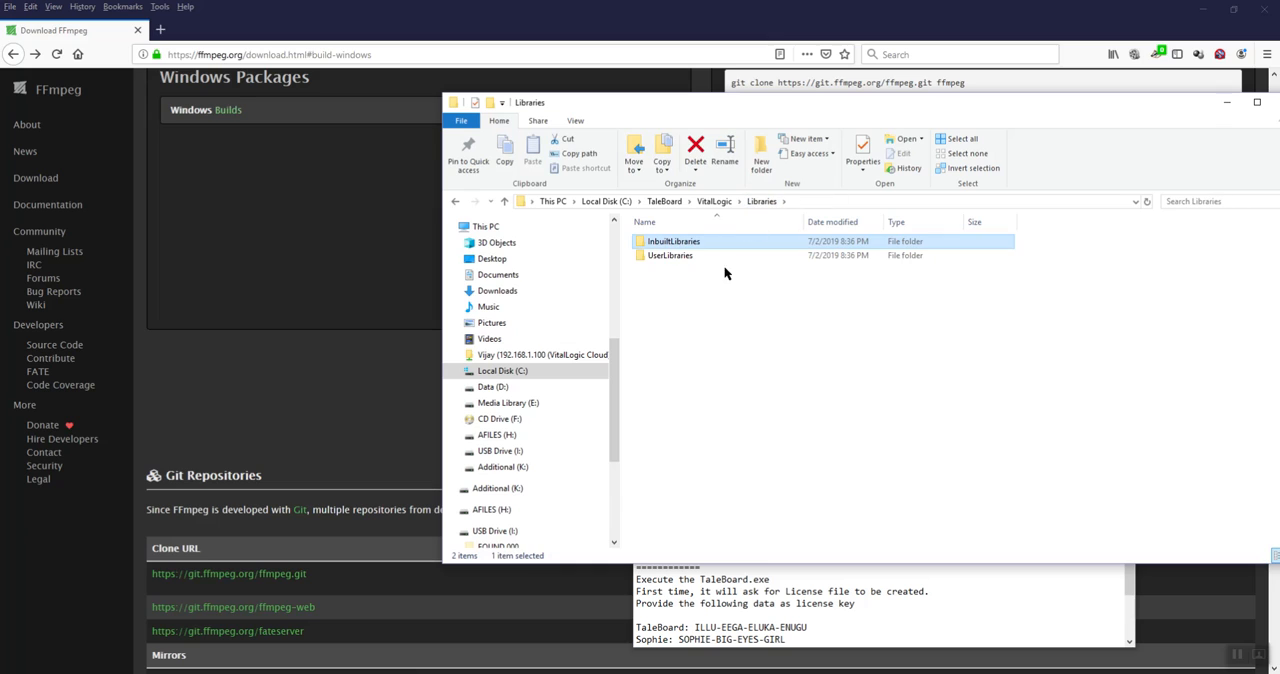
# Browse UserLibraries down to the Beach folder under Backgrounds, and return to the Backgrounds folder
pyautogui.doubleClick(683, 258)
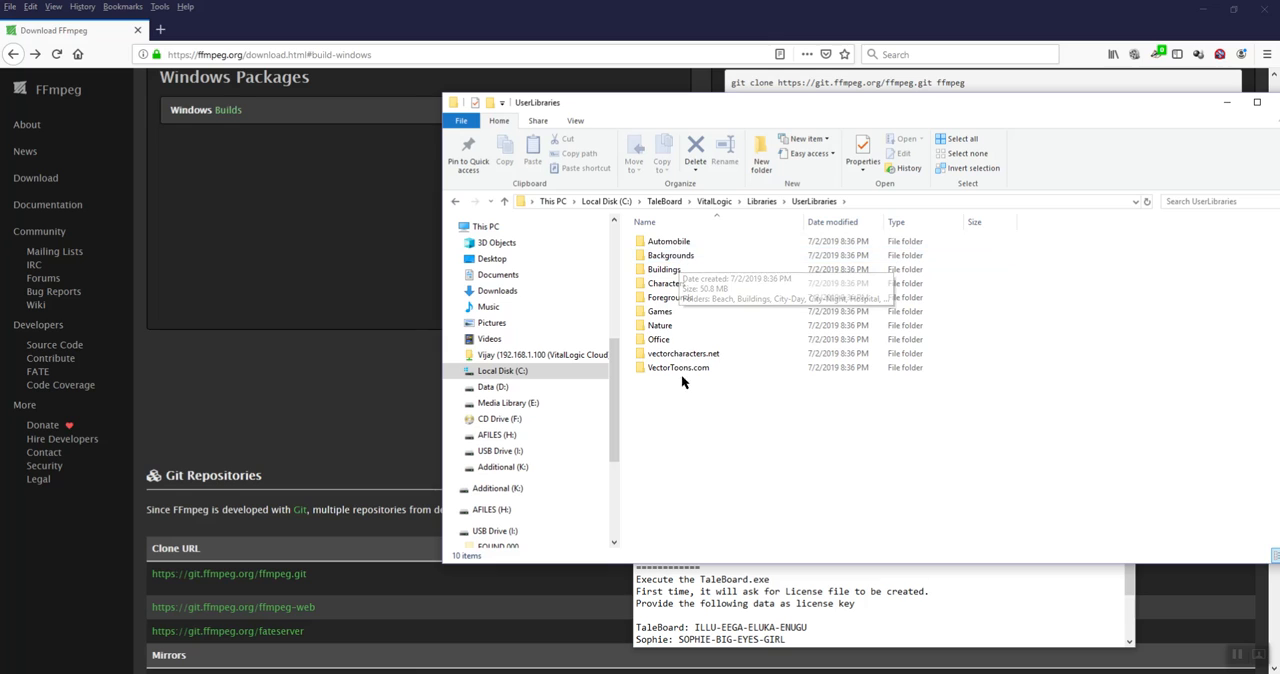
pyautogui.click(684, 260)
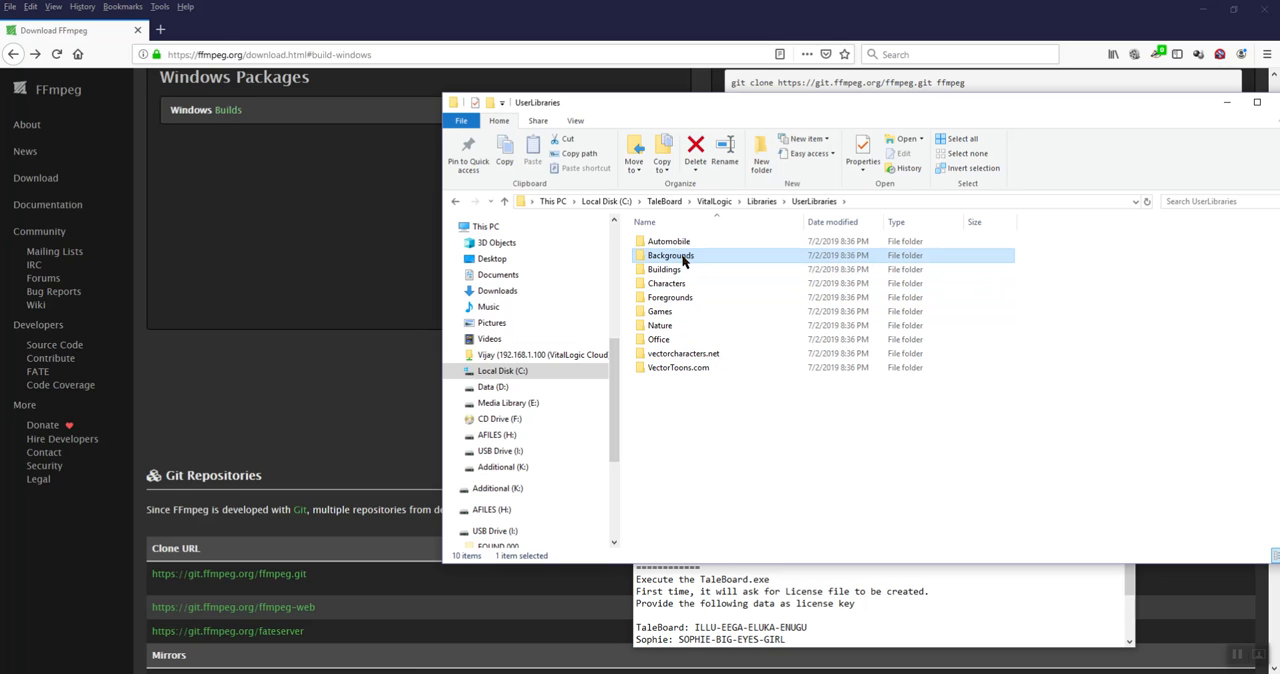
pyautogui.doubleClick(684, 260)
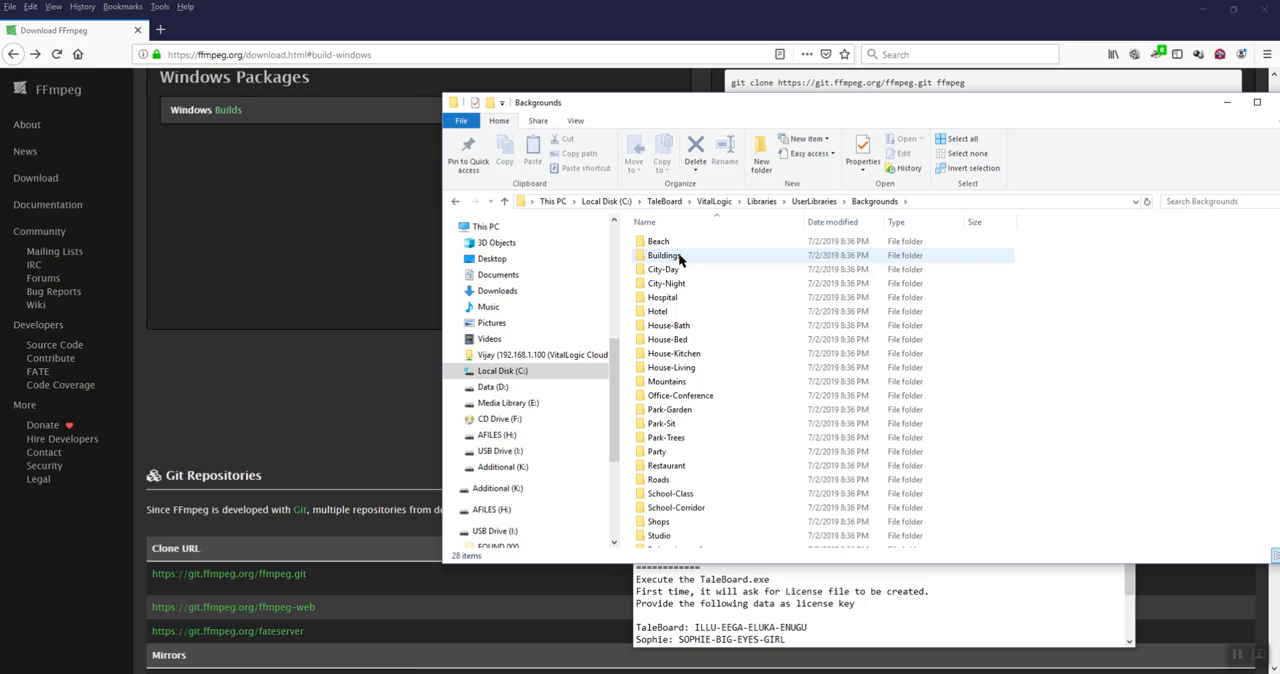
pyautogui.doubleClick(660, 242)
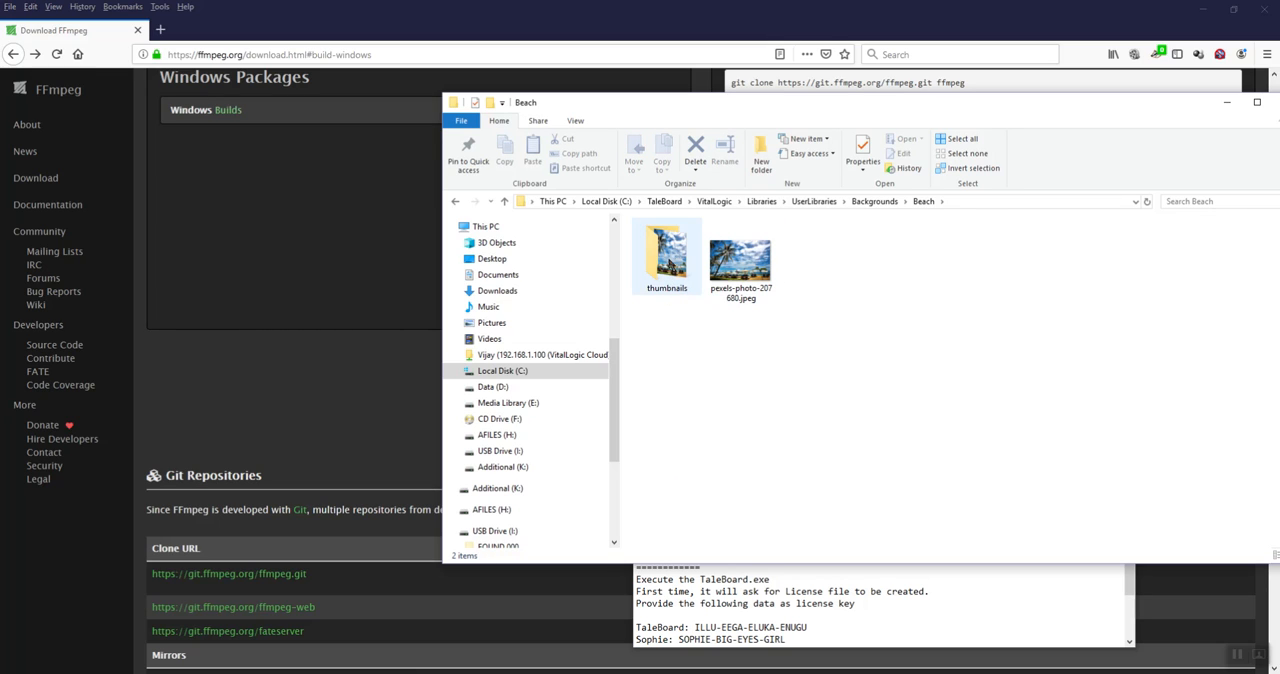
pyautogui.click(872, 202)
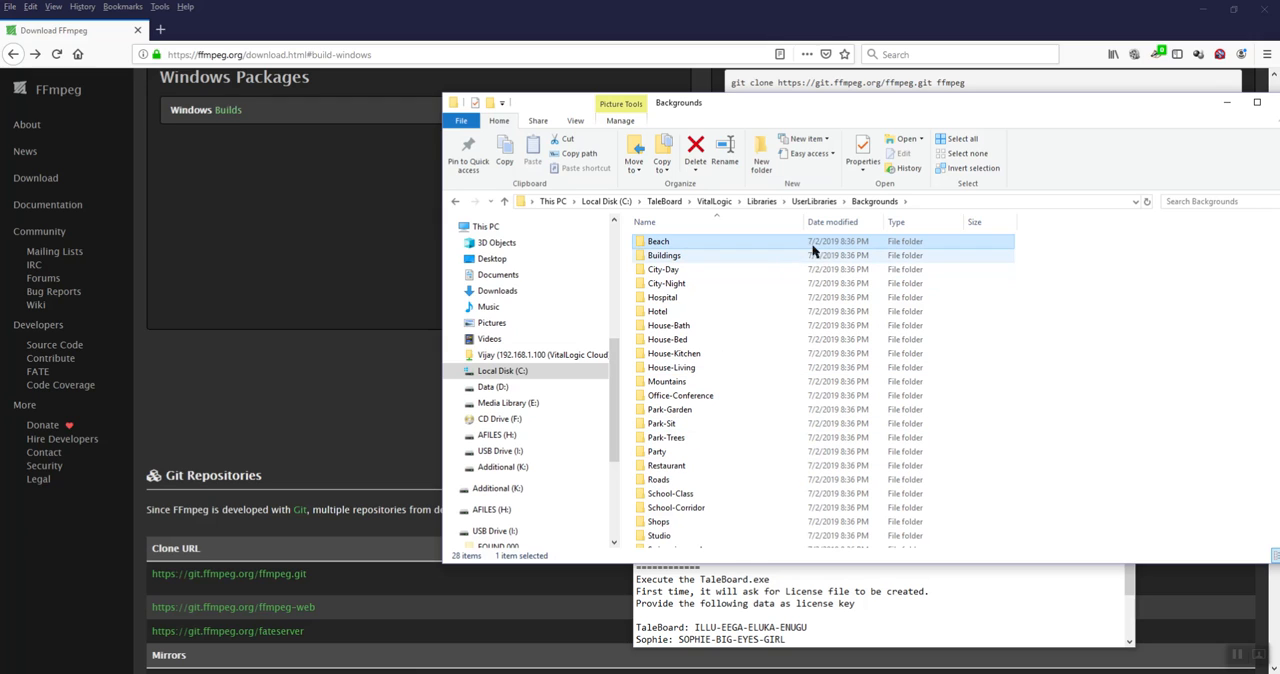
# Move the VitalLogic folder from C:\TaleBoard to the Documents folder
pyautogui.click(762, 201)
pyautogui.click(717, 203)
pyautogui.click(667, 203)
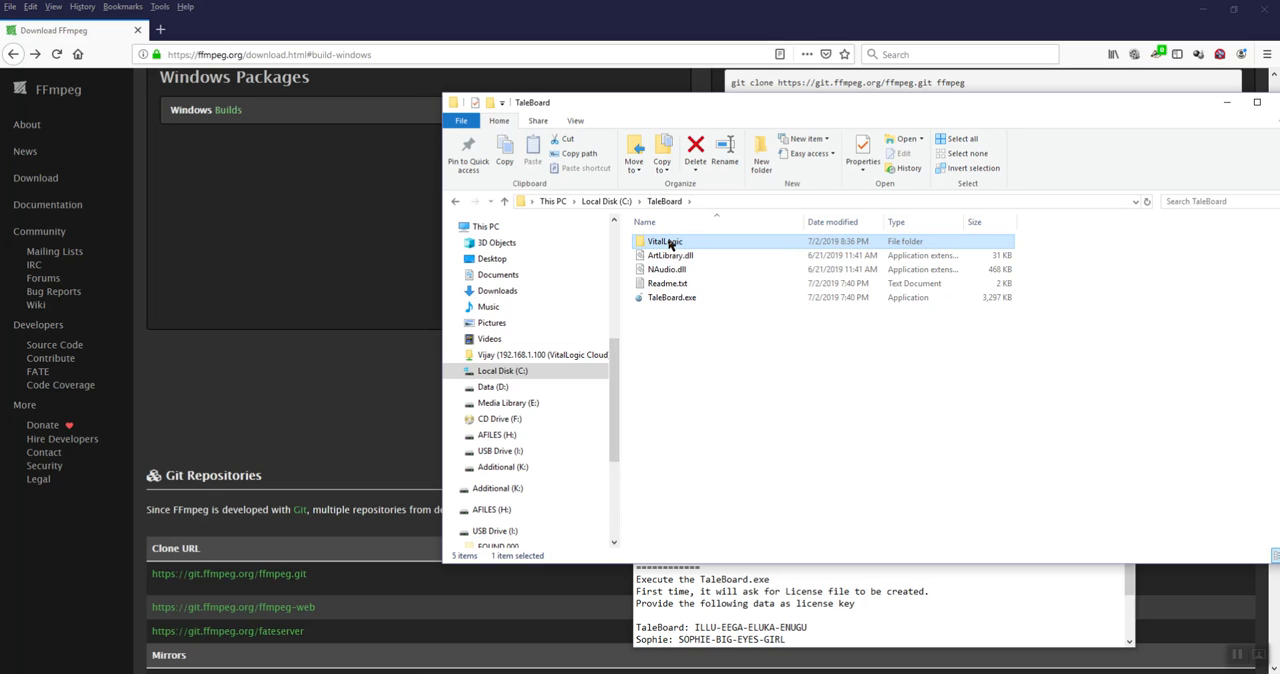
pyautogui.click(671, 244)
pyautogui.click(676, 312)
pyautogui.click(671, 246)
pyautogui.hotkey('ctrl', 'x')
pyautogui.click(500, 276)
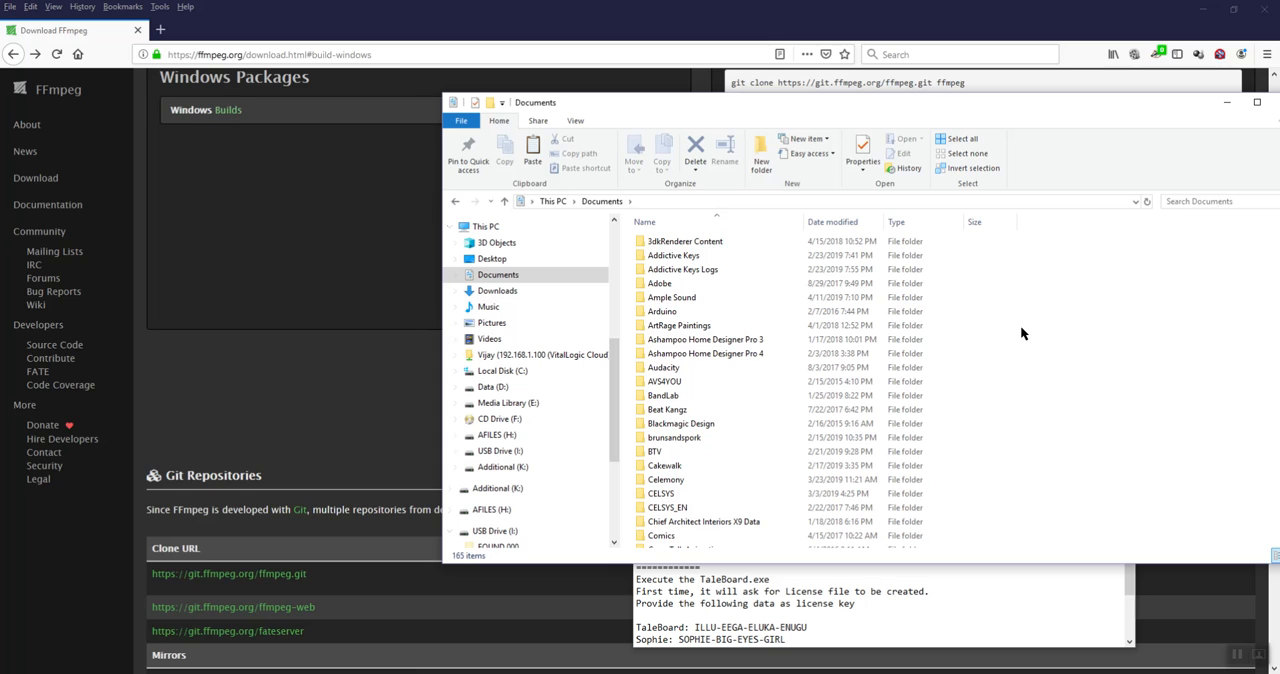
pyautogui.hotkey('ctrl', 'v')
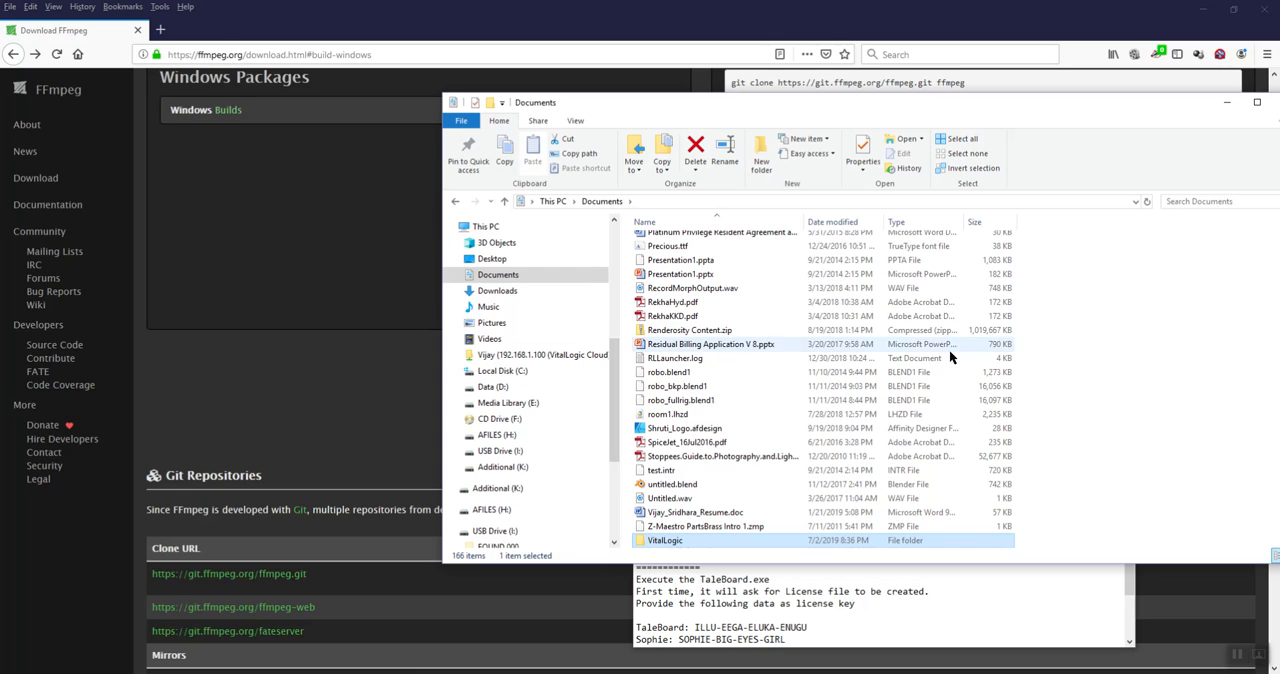
pyautogui.scroll(3, 544, 300)
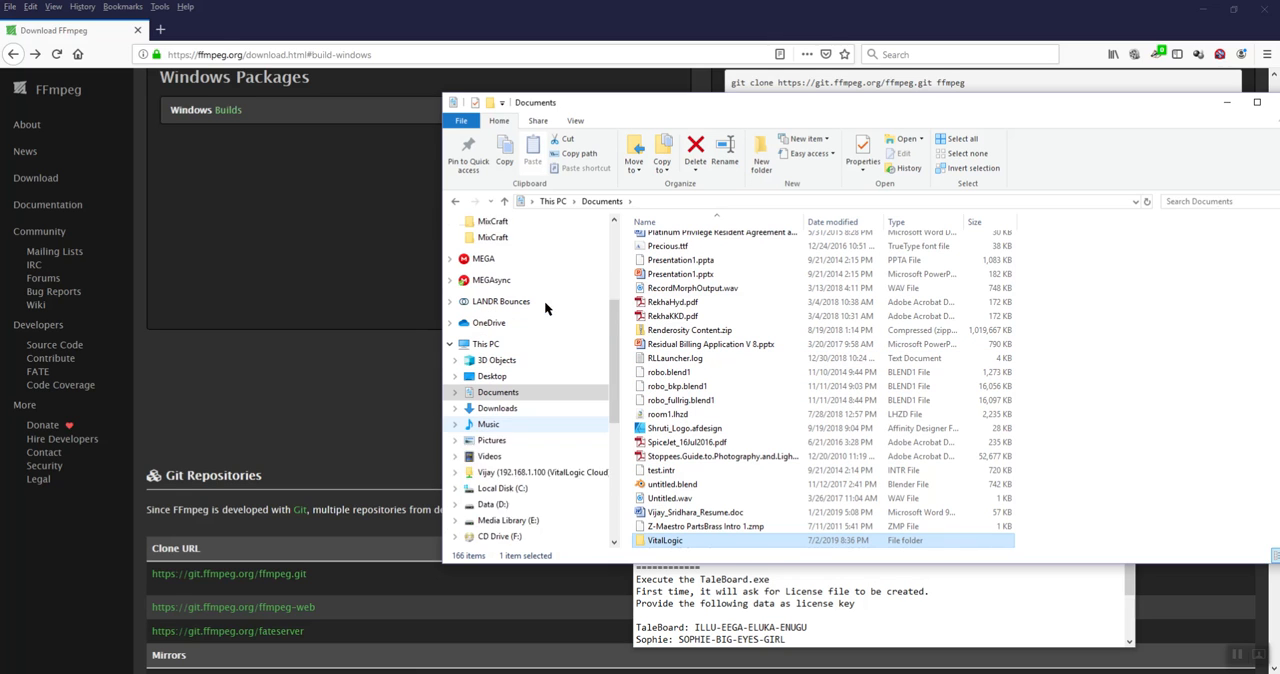
# Return to the TaleBoard folder, locate TaleBoard.exe, and review the license key instructions in the Readme
pyautogui.click(456, 201)
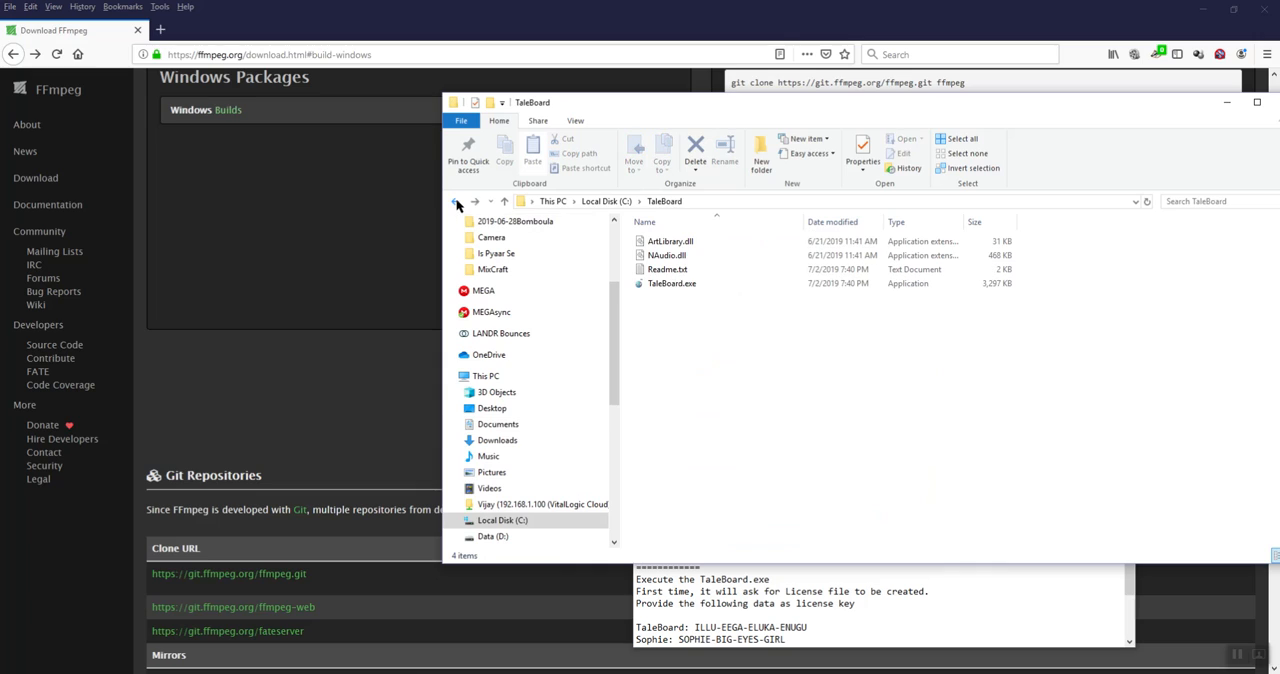
pyautogui.click(685, 291)
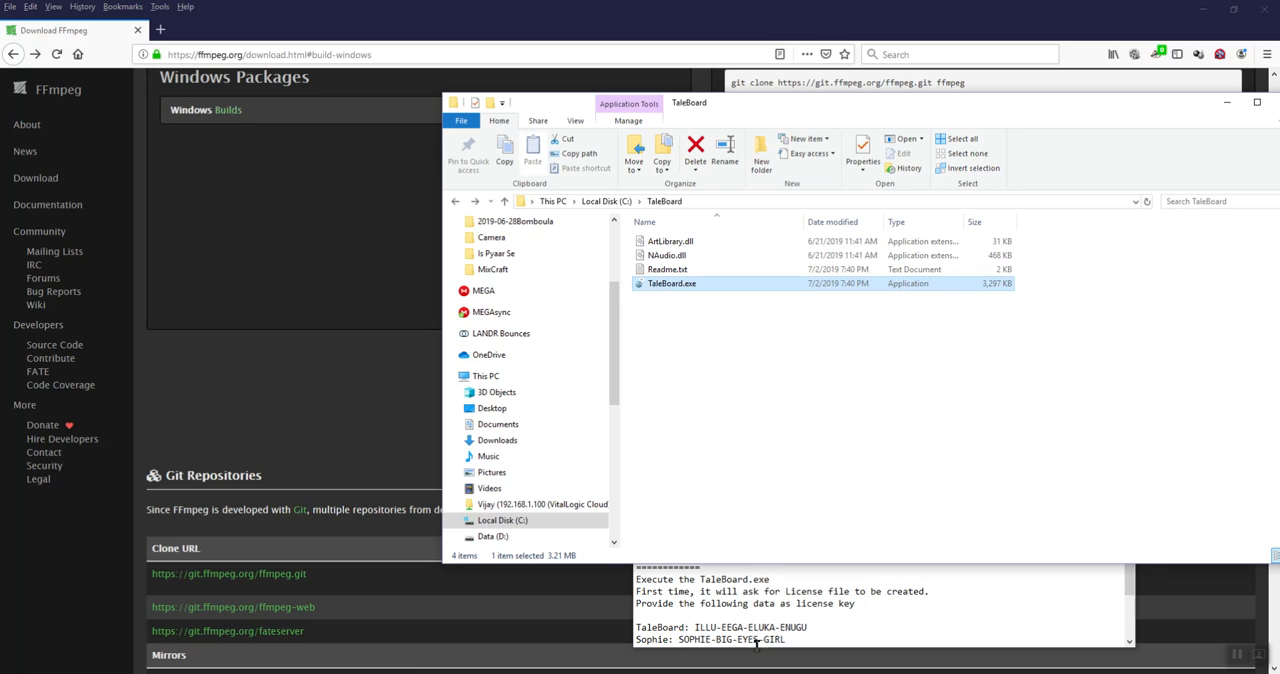
pyautogui.click(760, 611)
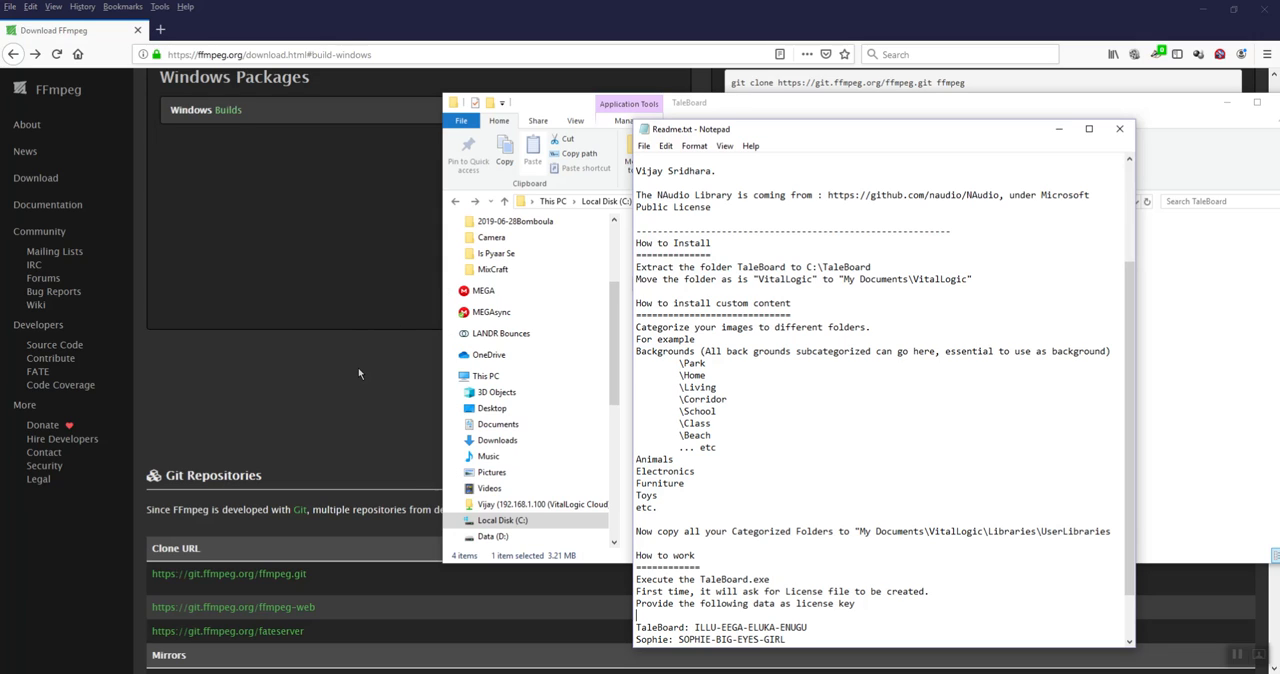
# Switch to Firefox and open the Windows Builds page from the FFmpeg download page
pyautogui.click(303, 340)
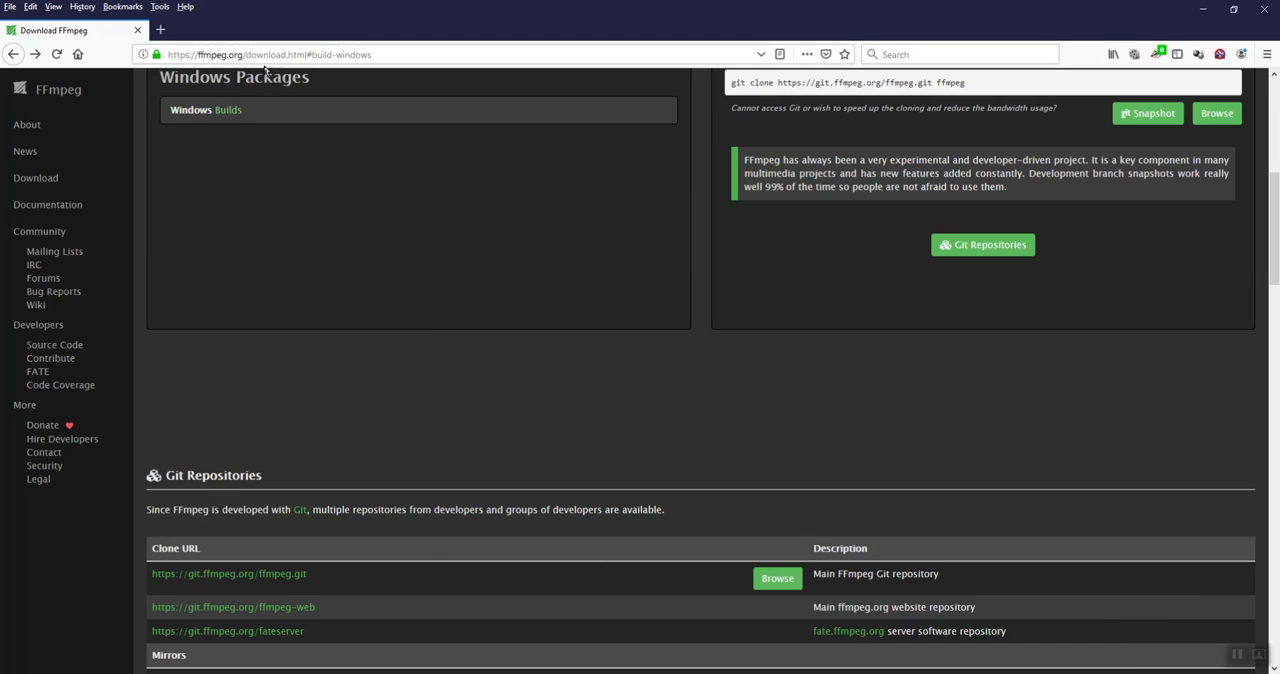
pyautogui.scroll(1, 285, 160)
pyautogui.scroll(2, 290, 180)
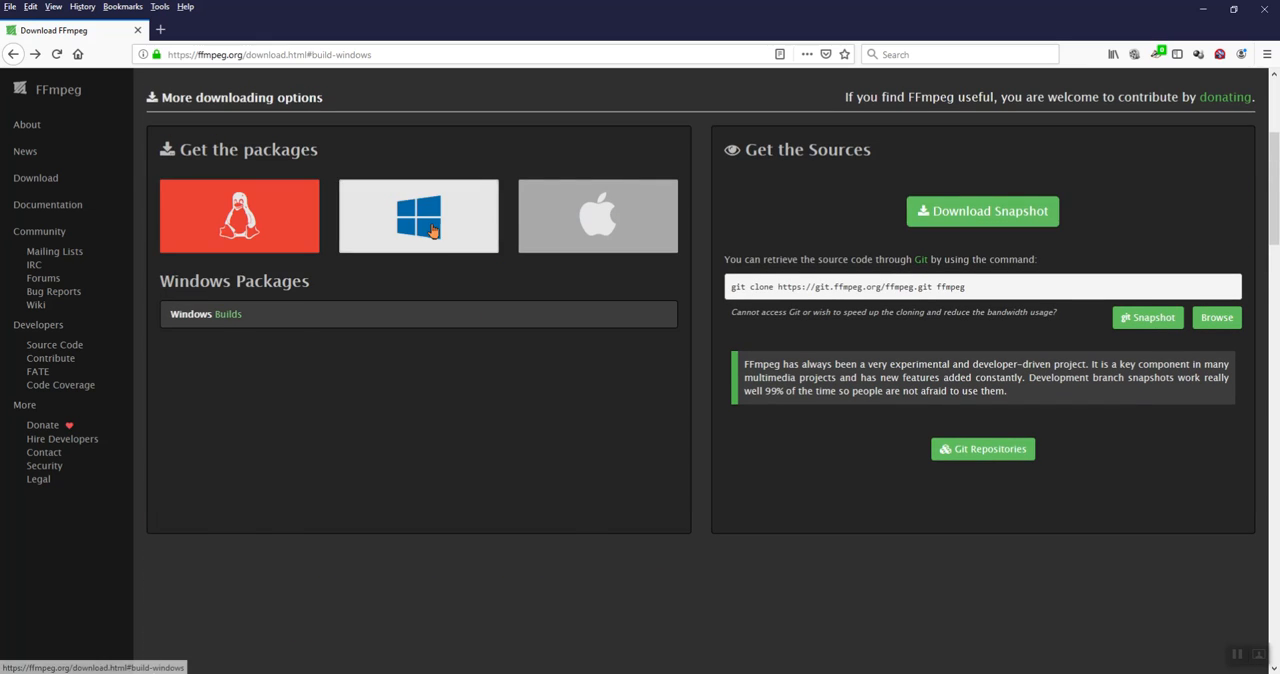
pyautogui.scroll(-3, 429, 231)
pyautogui.scroll(4, 422, 332)
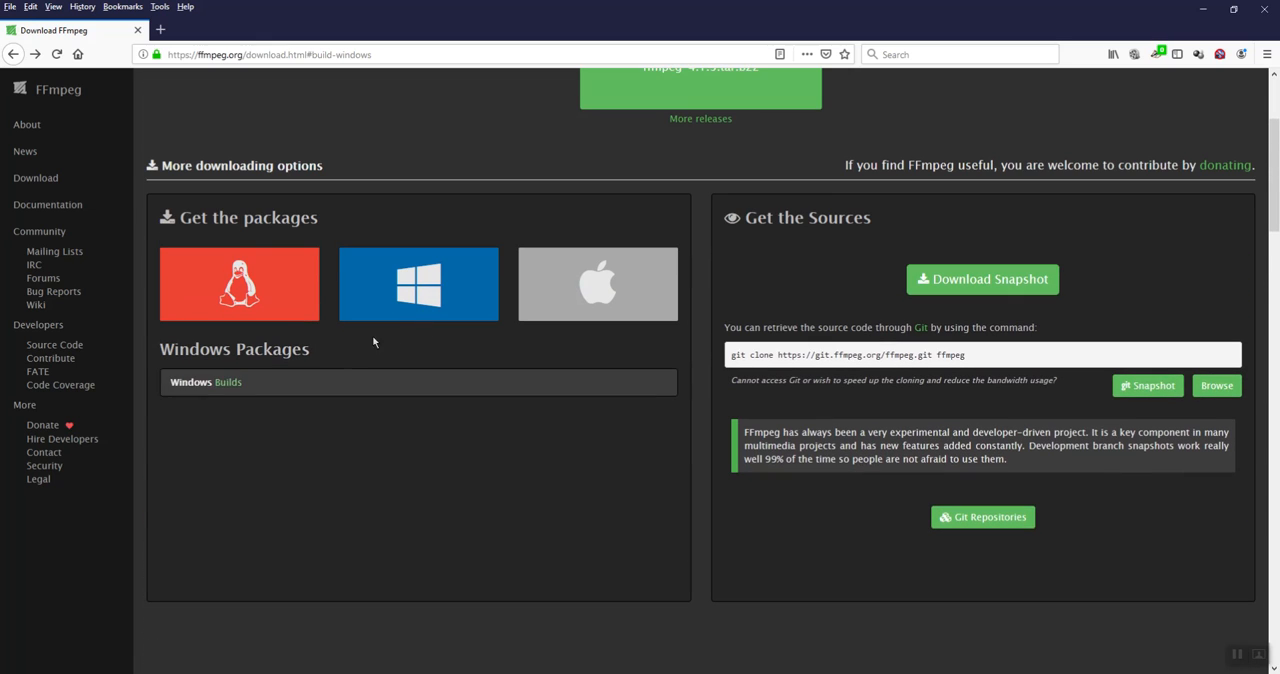
pyautogui.click(225, 390)
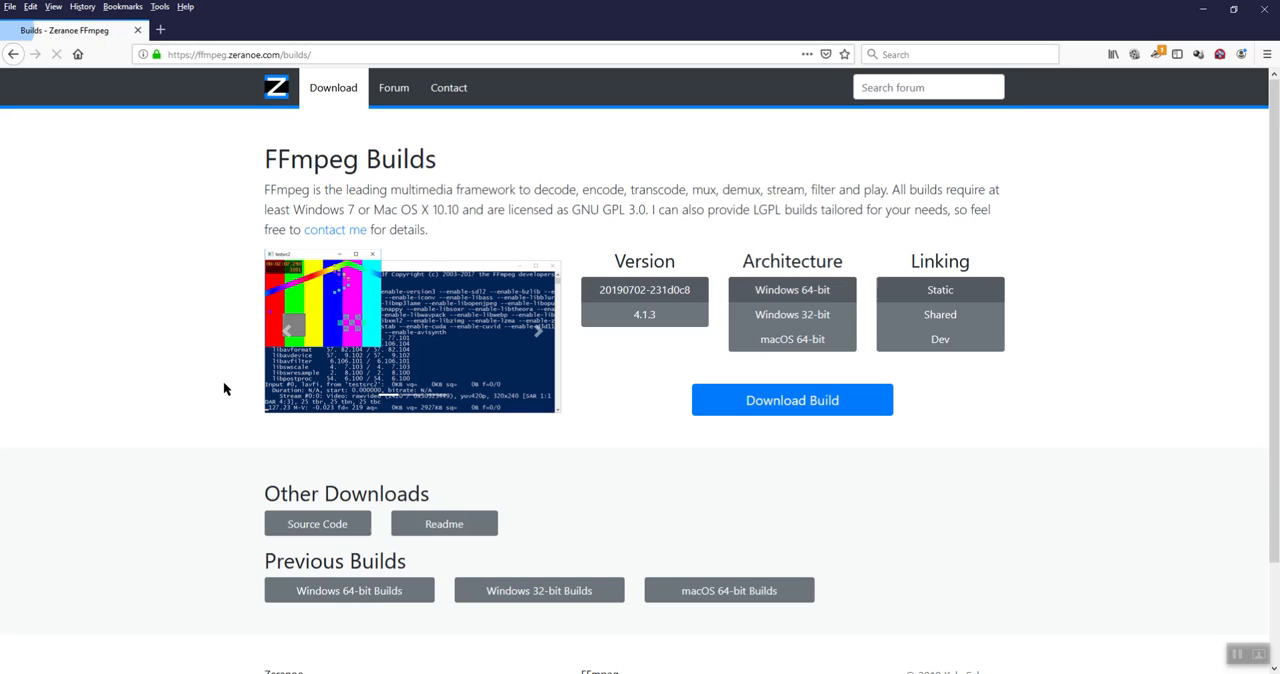
# Choose FFmpeg version 4.1.3 and request the Windows 64-bit static build download, cancelling the save dialog
pyautogui.click(644, 318)
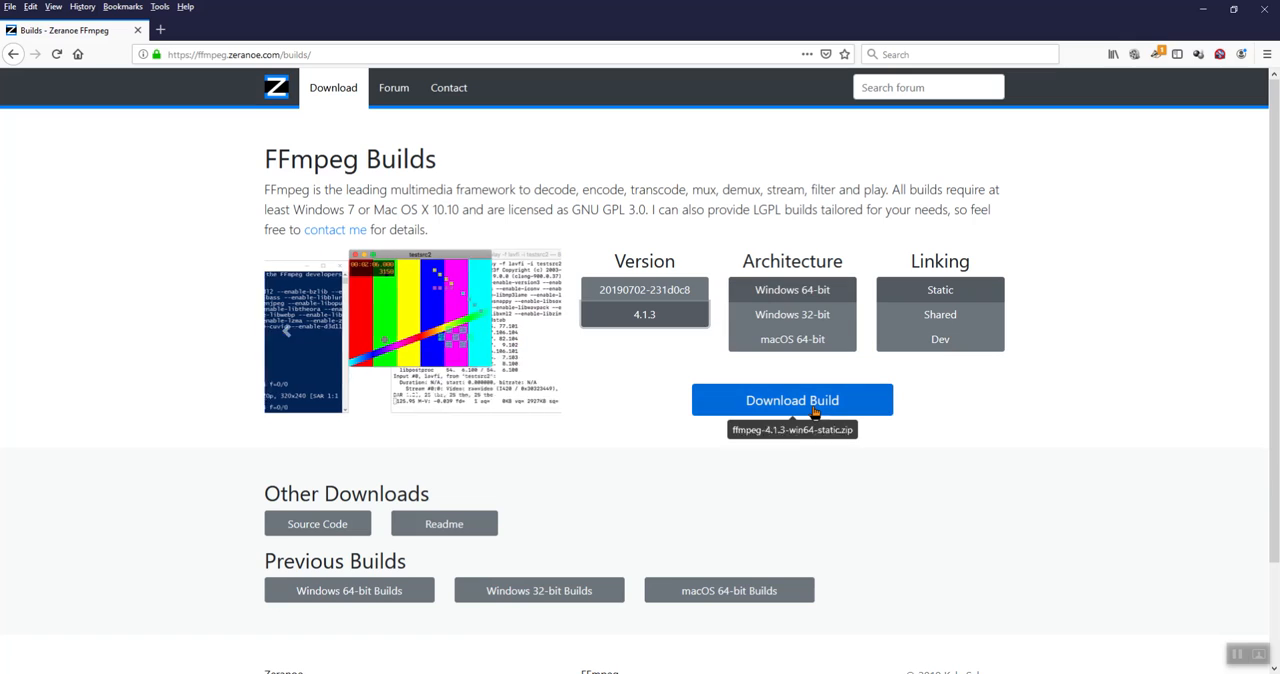
pyautogui.click(792, 401)
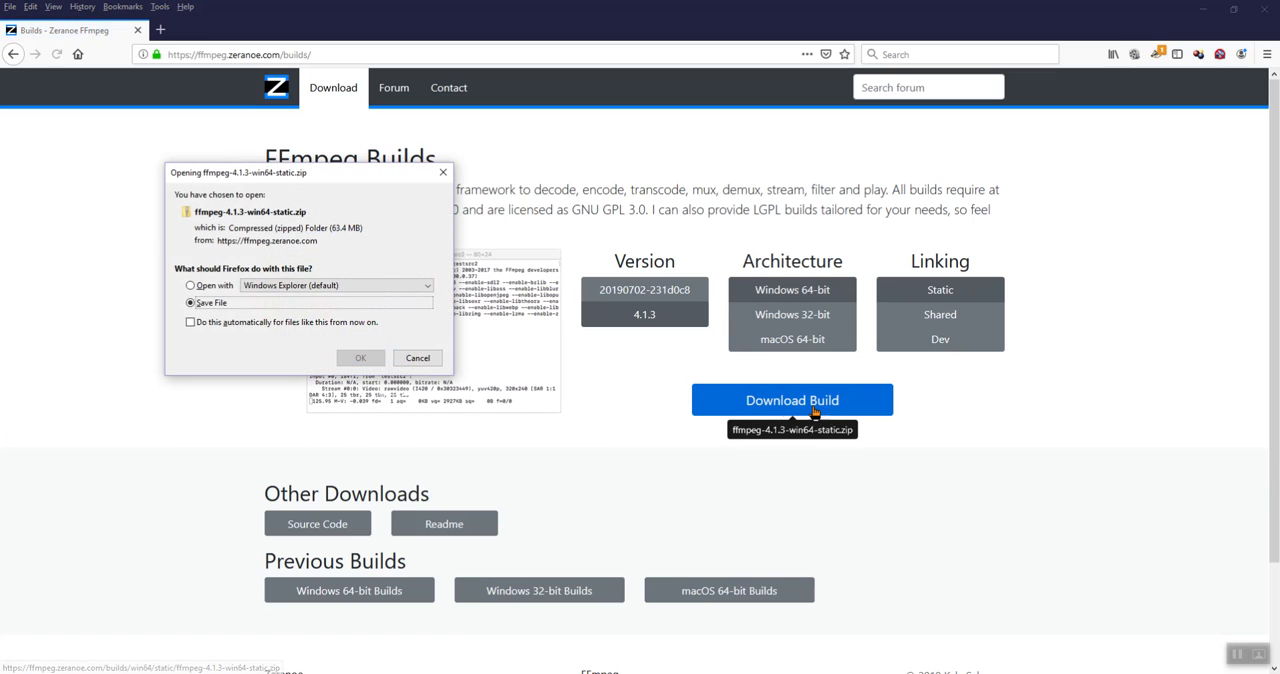
pyautogui.click(418, 358)
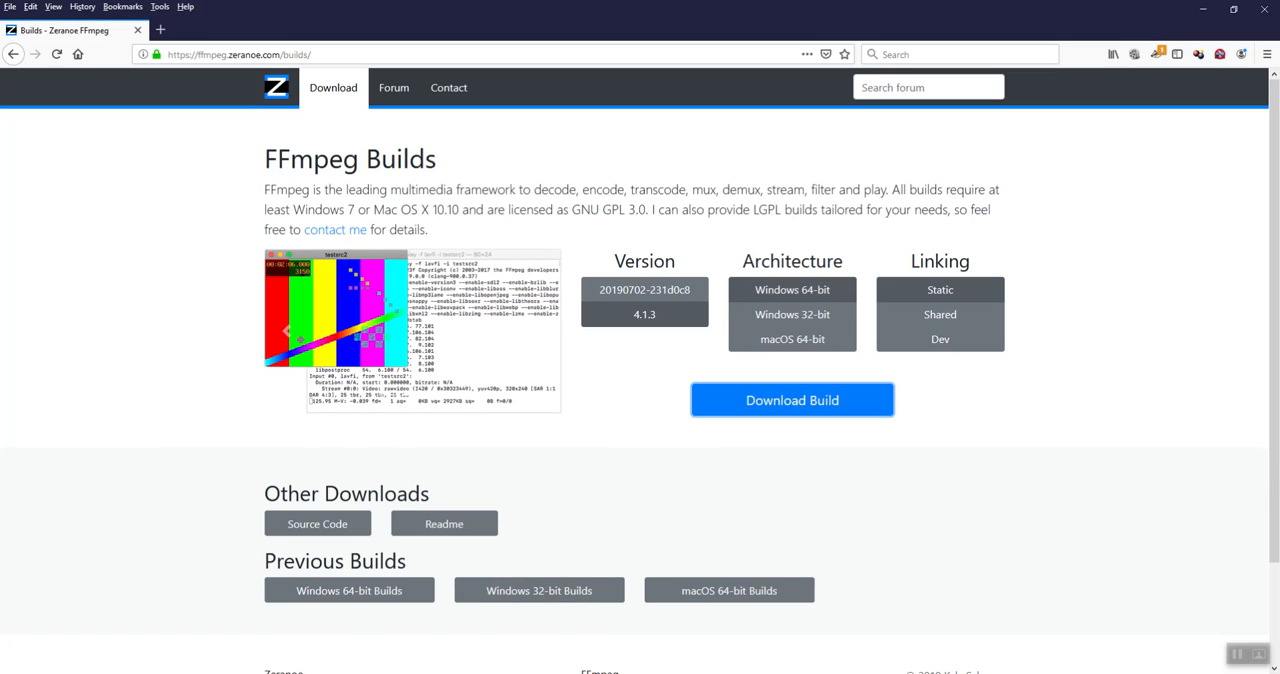
# Switch to the ffmpeg folder in File Explorer, check its path and bin contents, and go back to Local Disk (C:)
pyautogui.moveTo(455, 672)
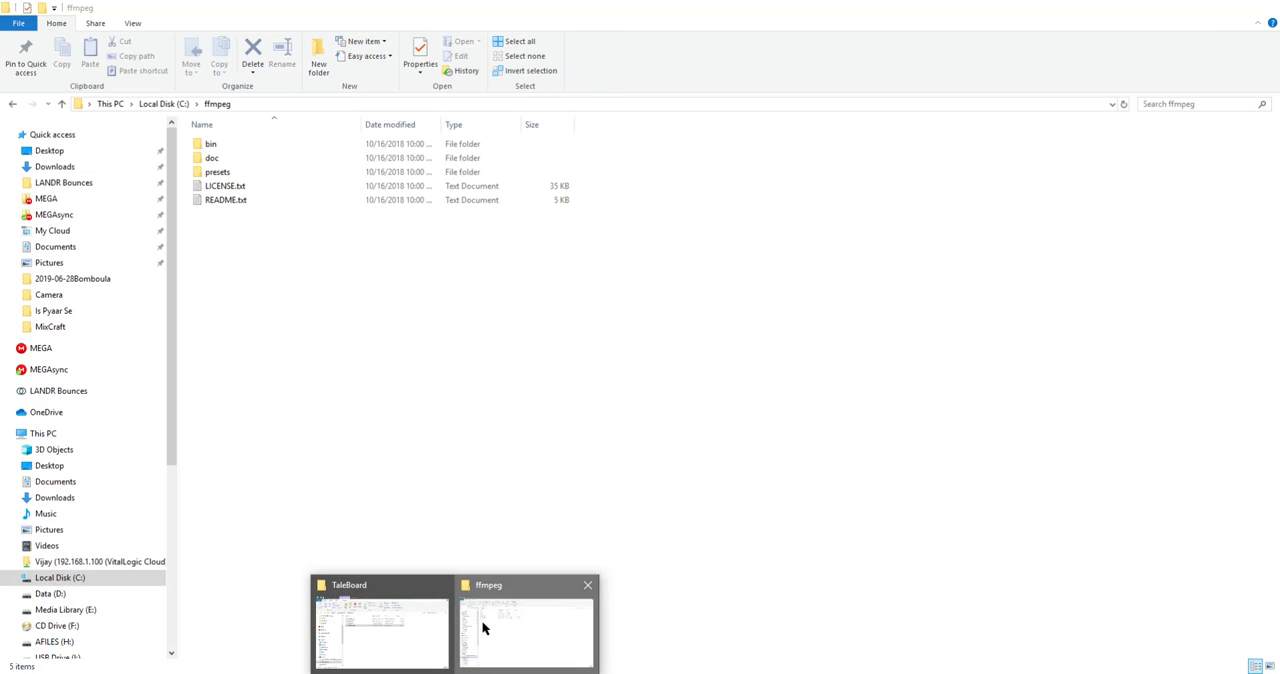
pyautogui.click(486, 629)
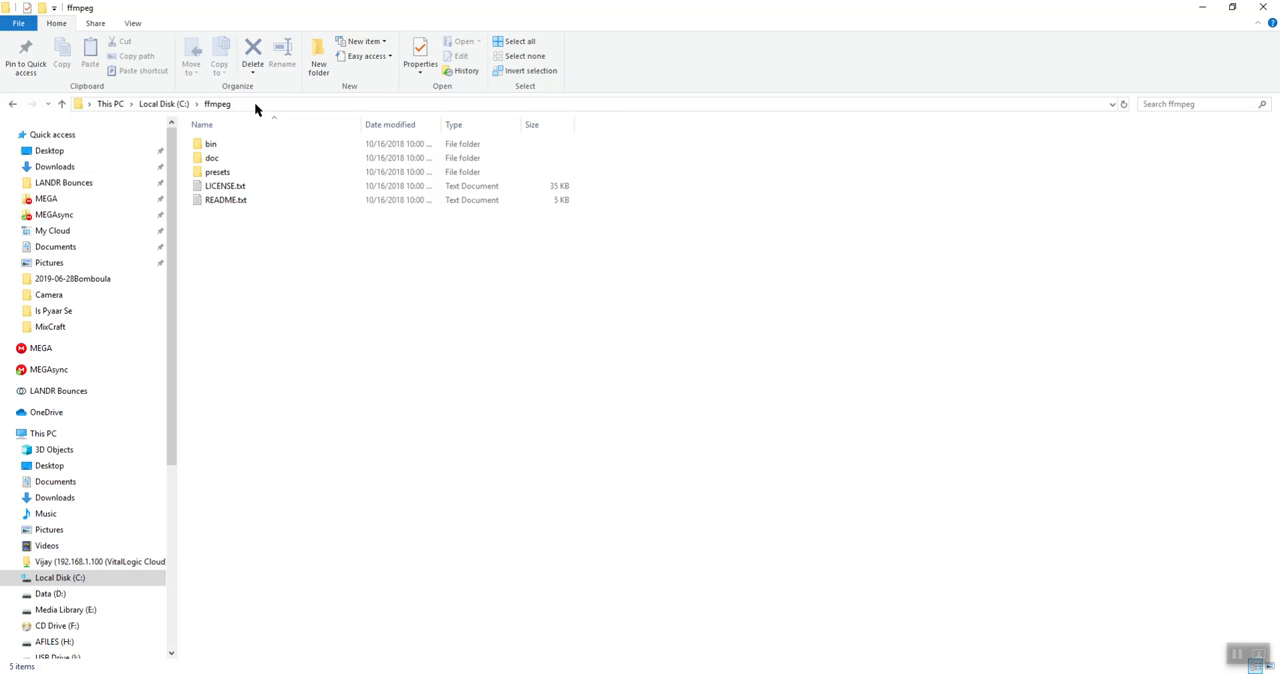
pyautogui.click(254, 102)
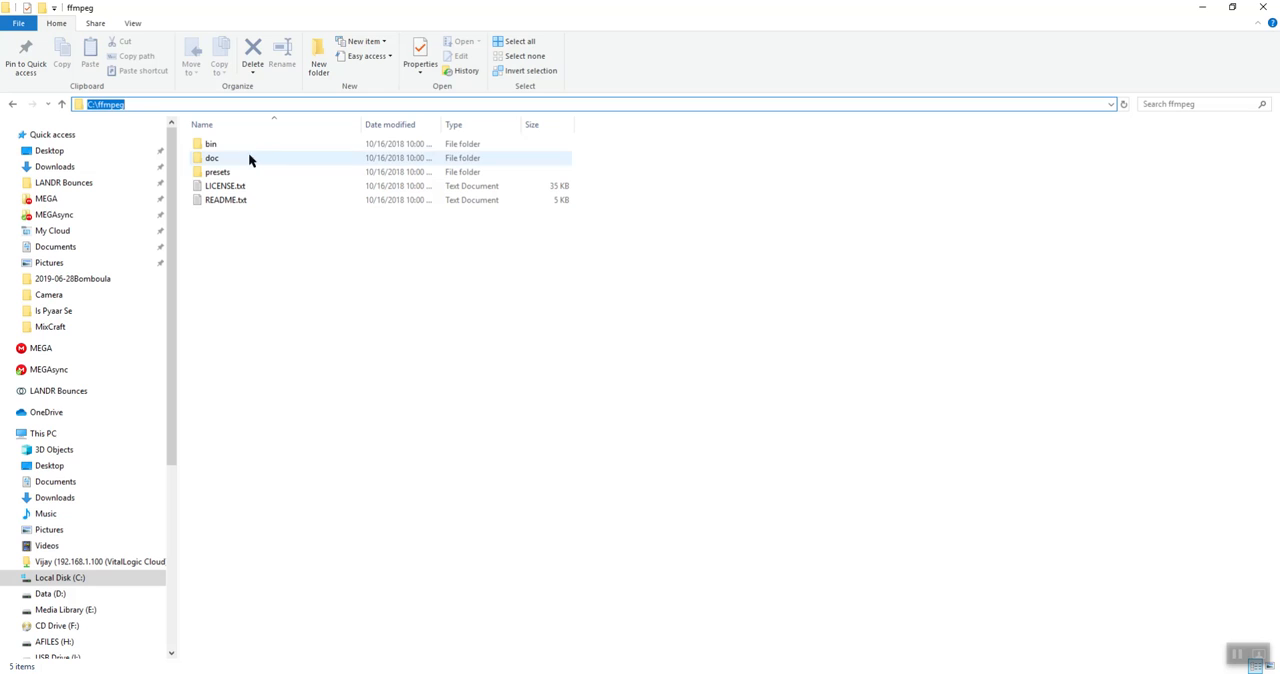
pyautogui.doubleClick(232, 146)
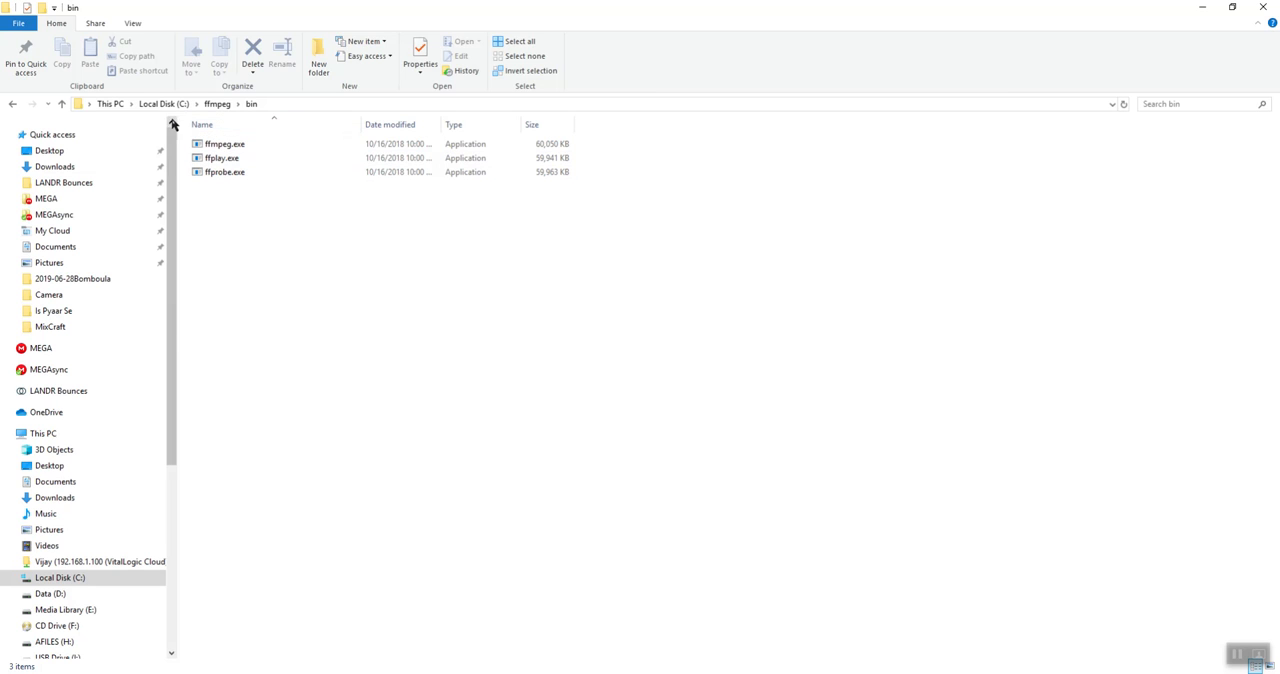
pyautogui.click(165, 104)
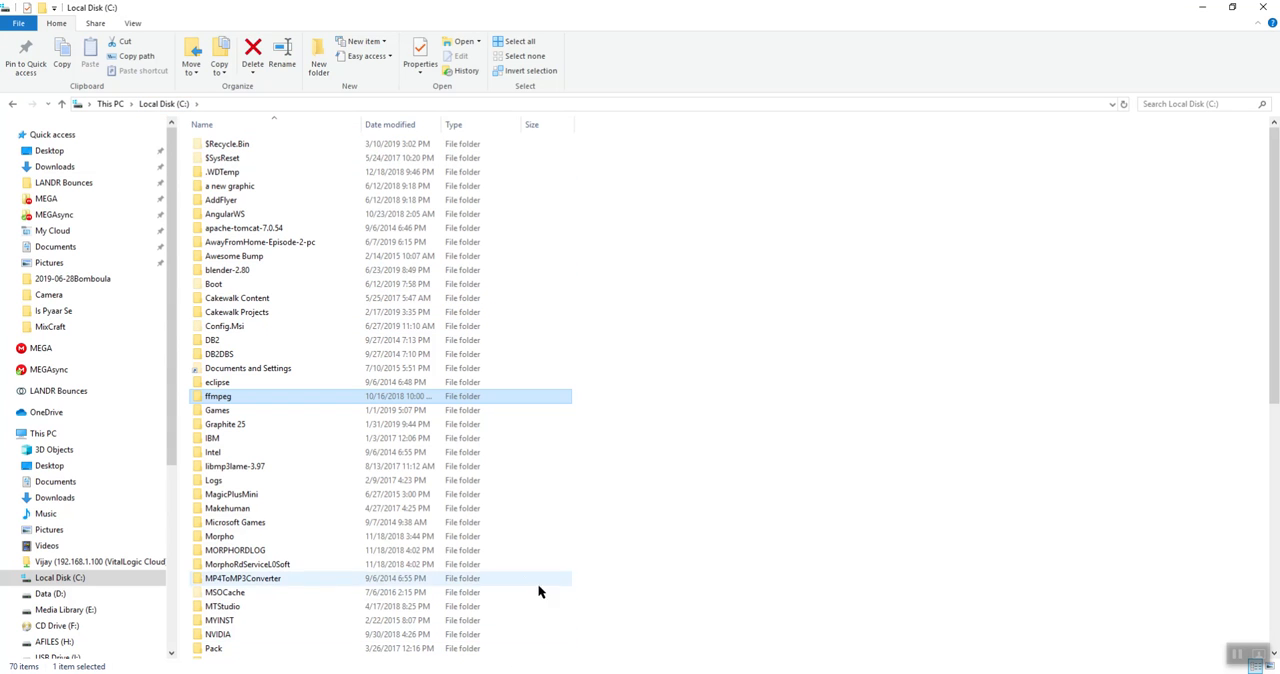
# Run TaleBoard.exe from the C:\TaleBoard folder and dismiss the first-run license notice
pyautogui.click(456, 673)
pyautogui.click(408, 646)
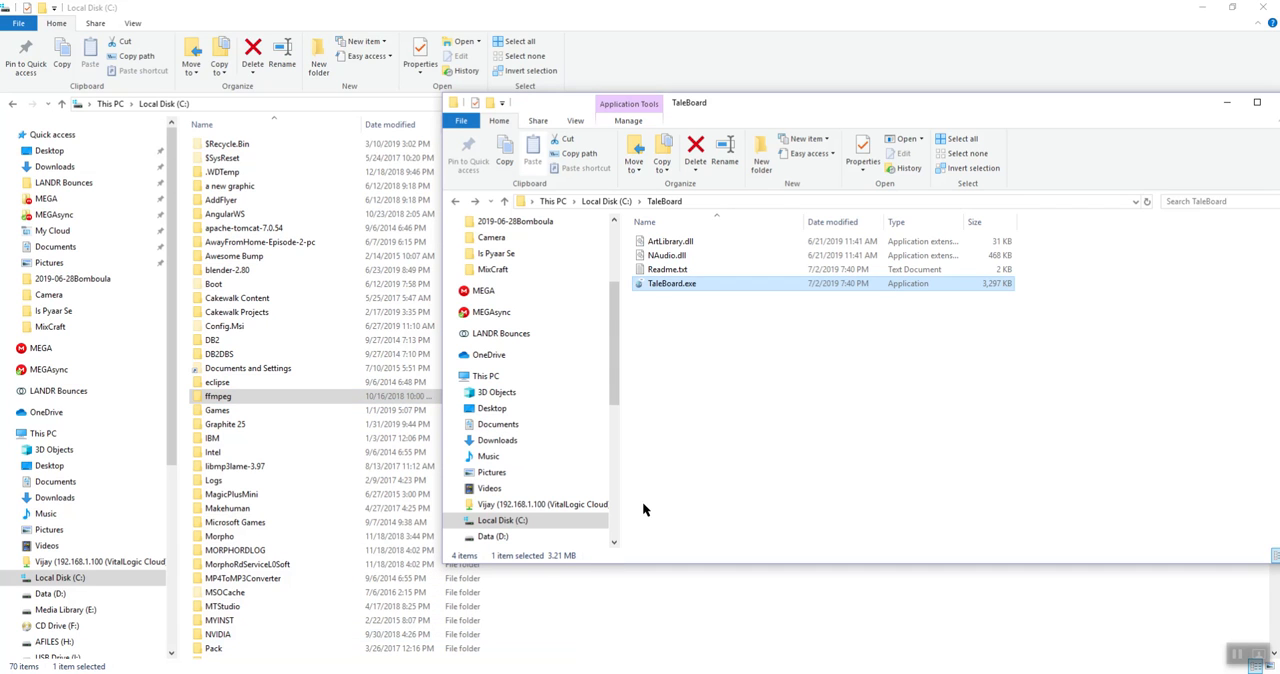
pyautogui.click(679, 409)
pyautogui.moveTo(874, 105); pyautogui.dragTo(844, 108)
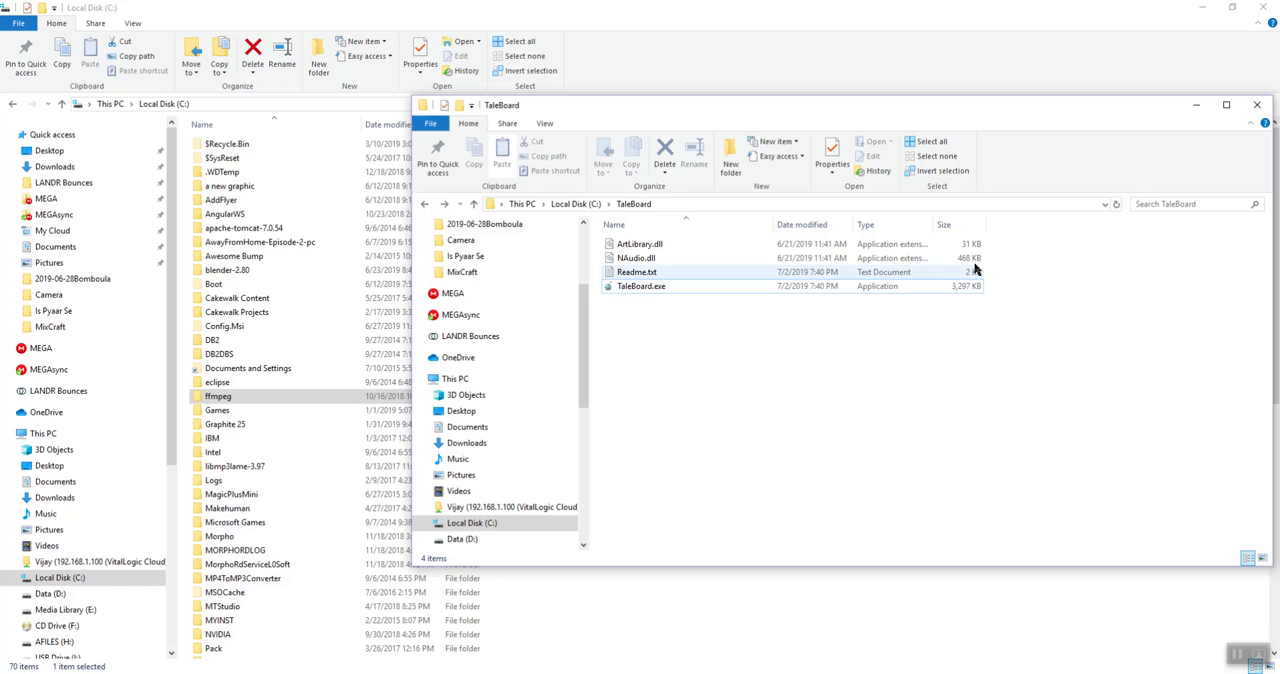
pyautogui.doubleClick(672, 288)
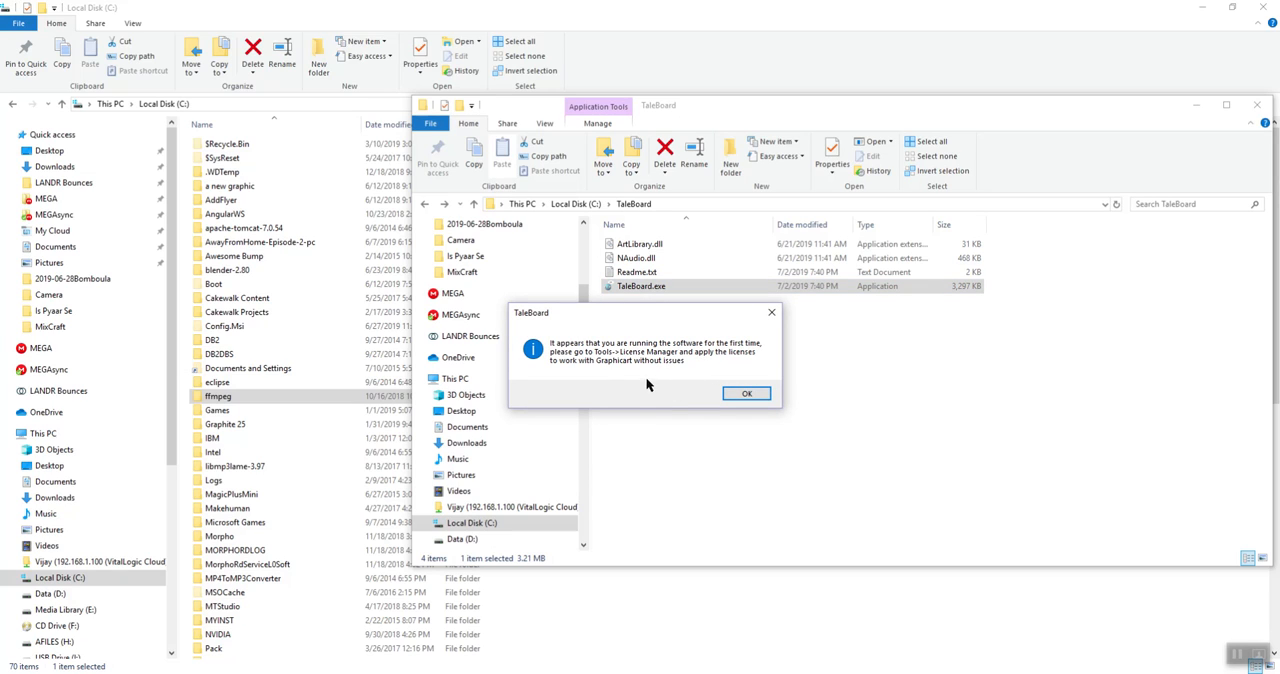
pyautogui.click(745, 394)
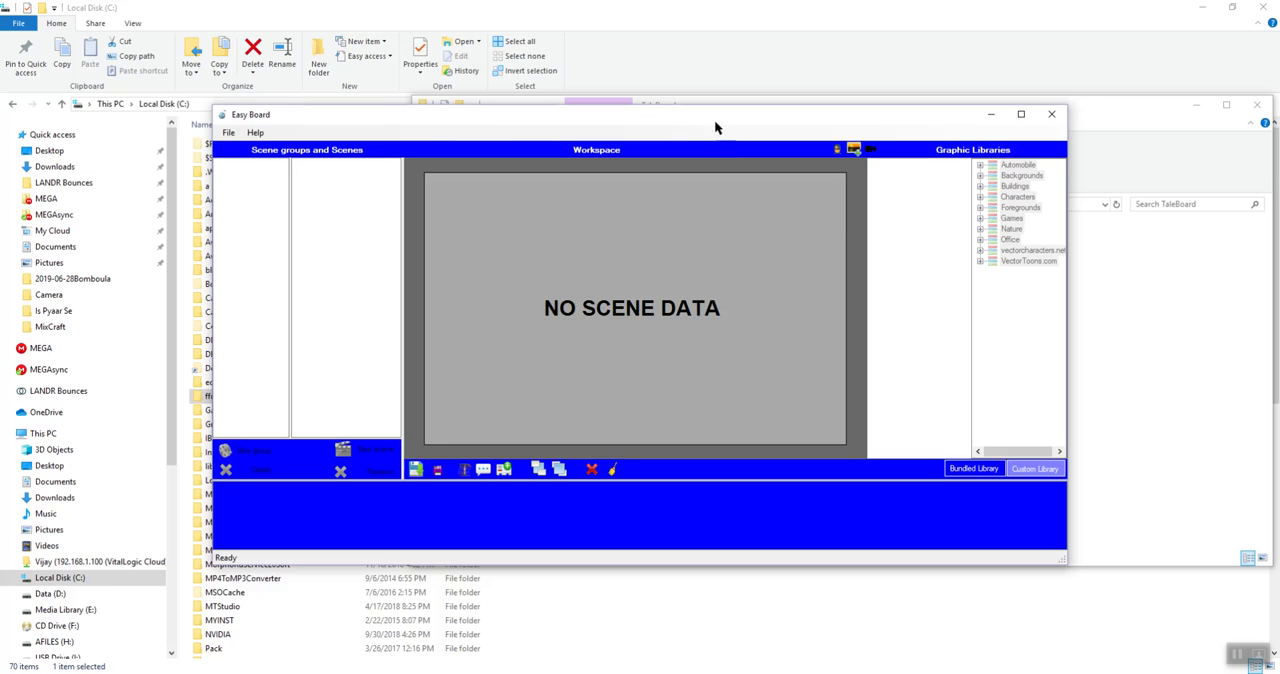
# Try to create a new project in TaleBoard and acknowledge the missing-license notice to reach the Library Information window
pyautogui.moveTo(714, 127); pyautogui.dragTo(798, 183)
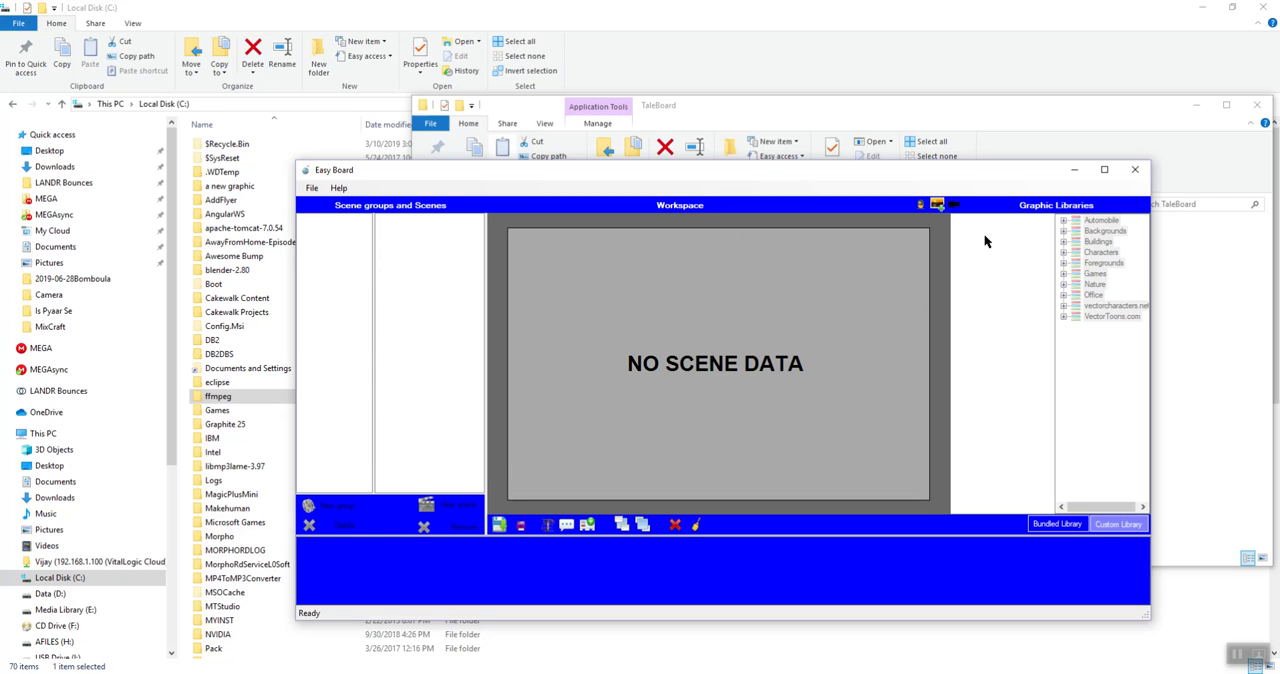
pyautogui.click(1108, 528)
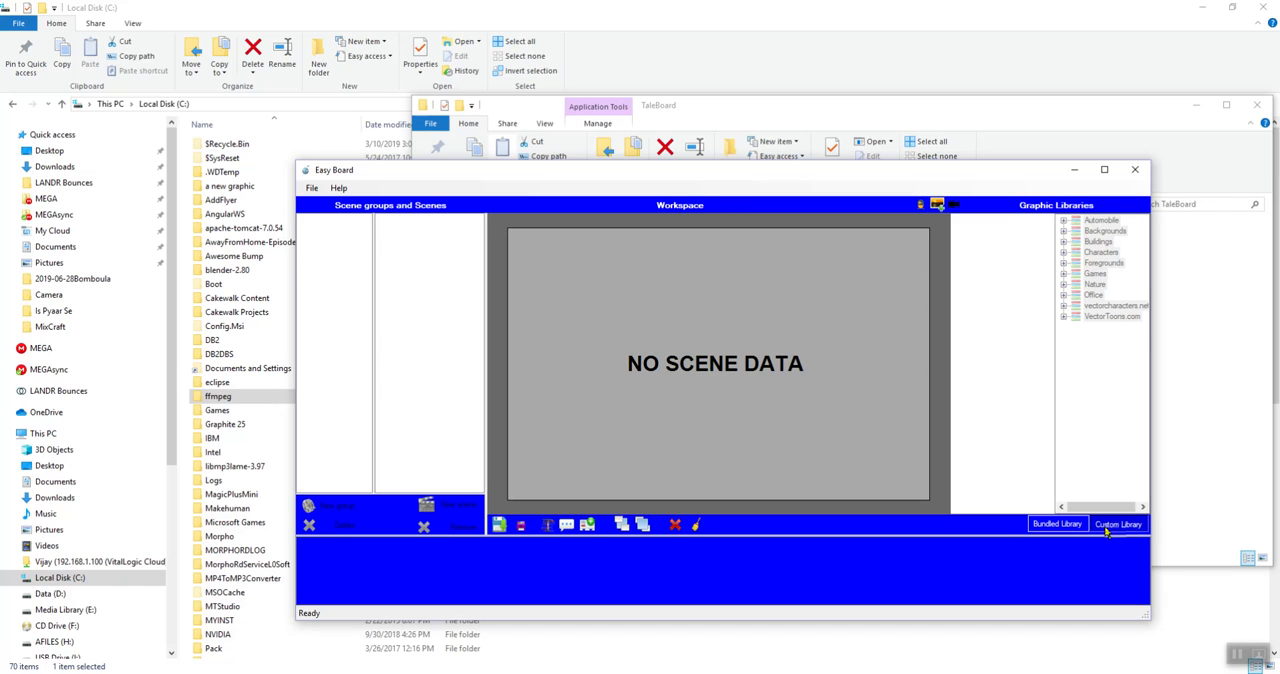
pyautogui.click(312, 188)
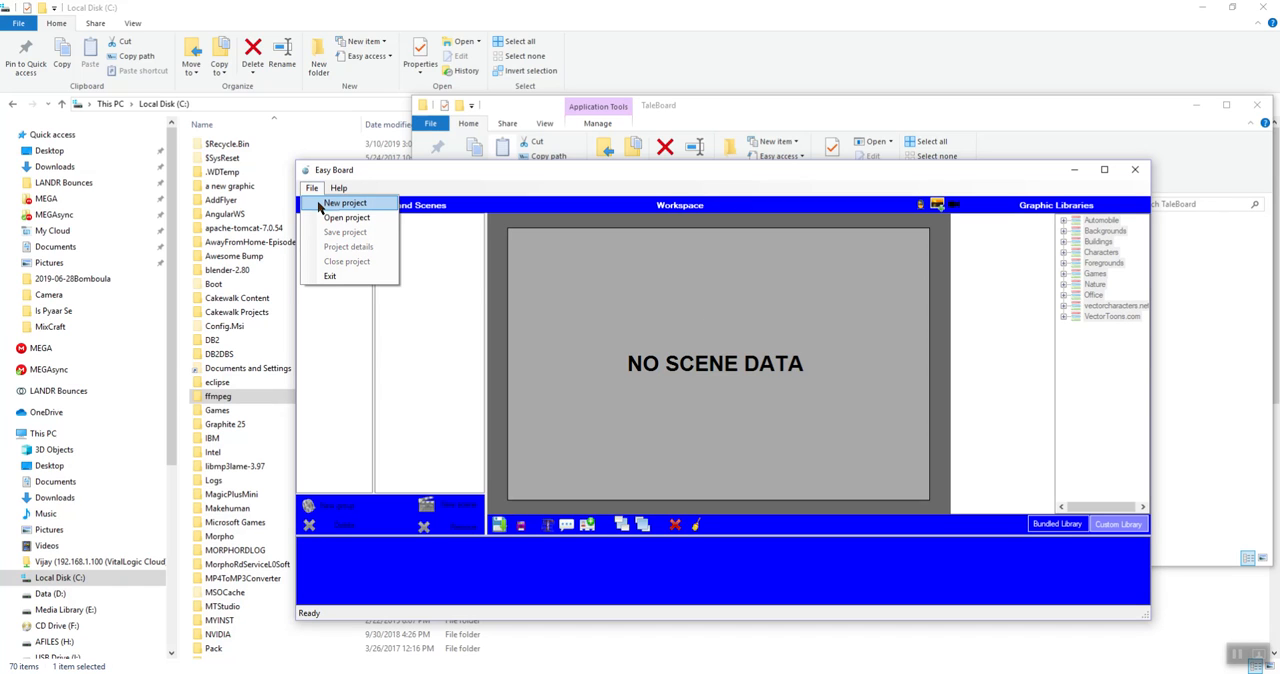
pyautogui.click(341, 203)
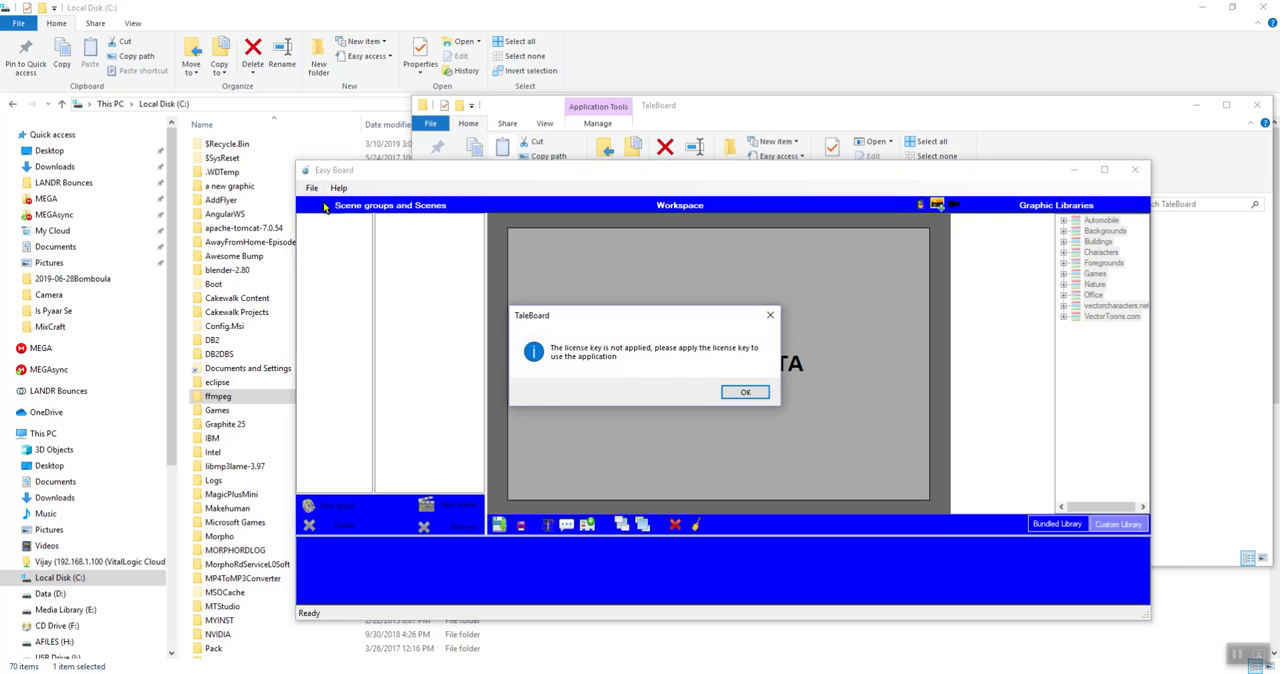
pyautogui.click(743, 393)
pyautogui.moveTo(737, 136); pyautogui.dragTo(832, 153)
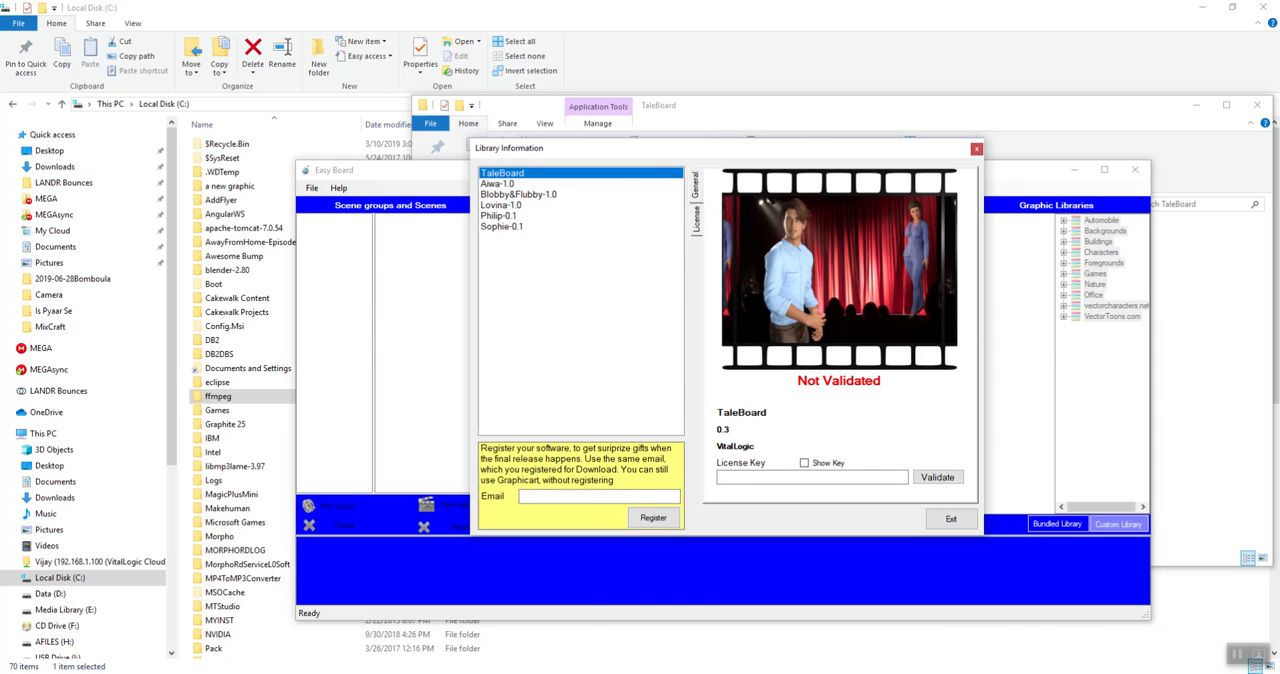
# Copy the TaleBoard license key from the Readme into the License Key field, show the key, and try to validate it
pyautogui.hotkey('alt', 'Tab')
pyautogui.scroll(-2, 821, 584)
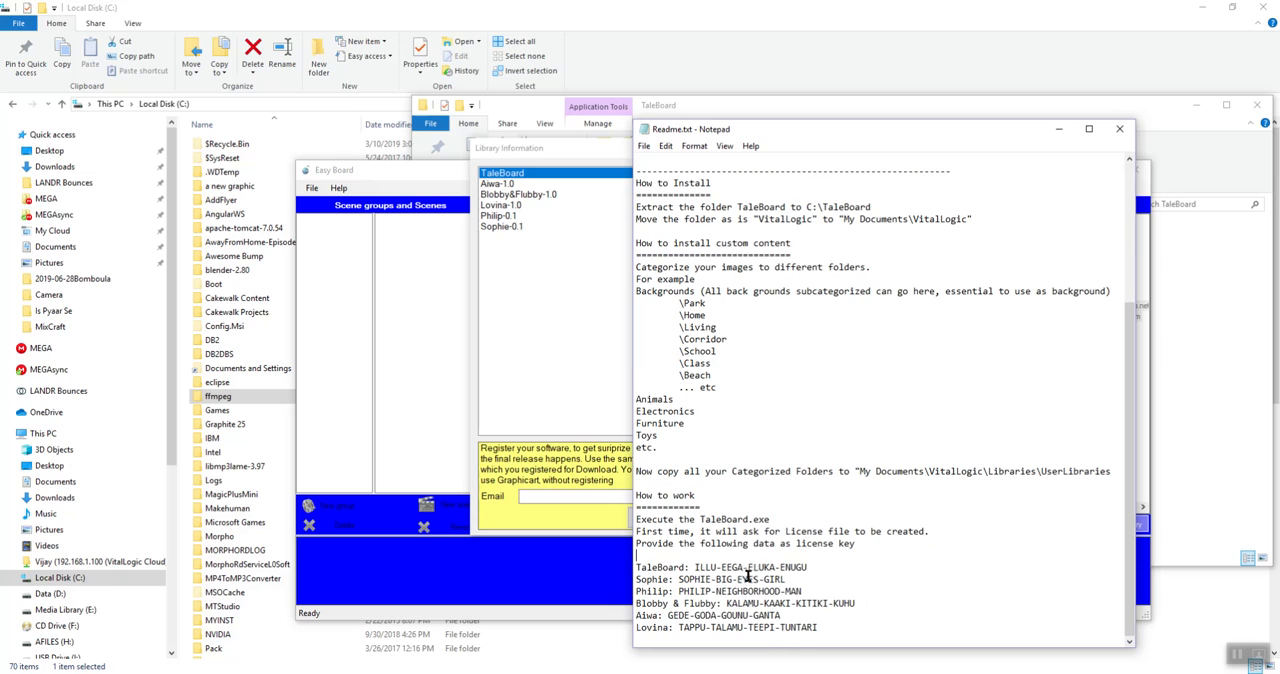
pyautogui.moveTo(695, 567); pyautogui.dragTo(834, 567)
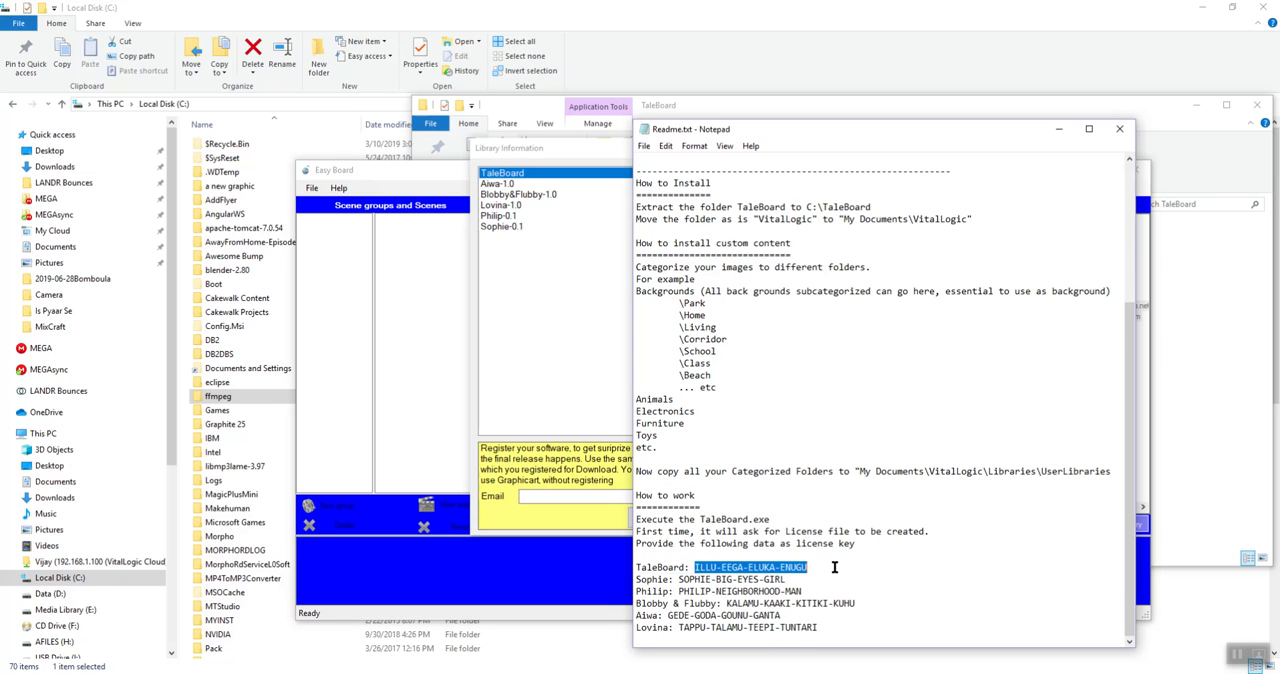
pyautogui.click(578, 472)
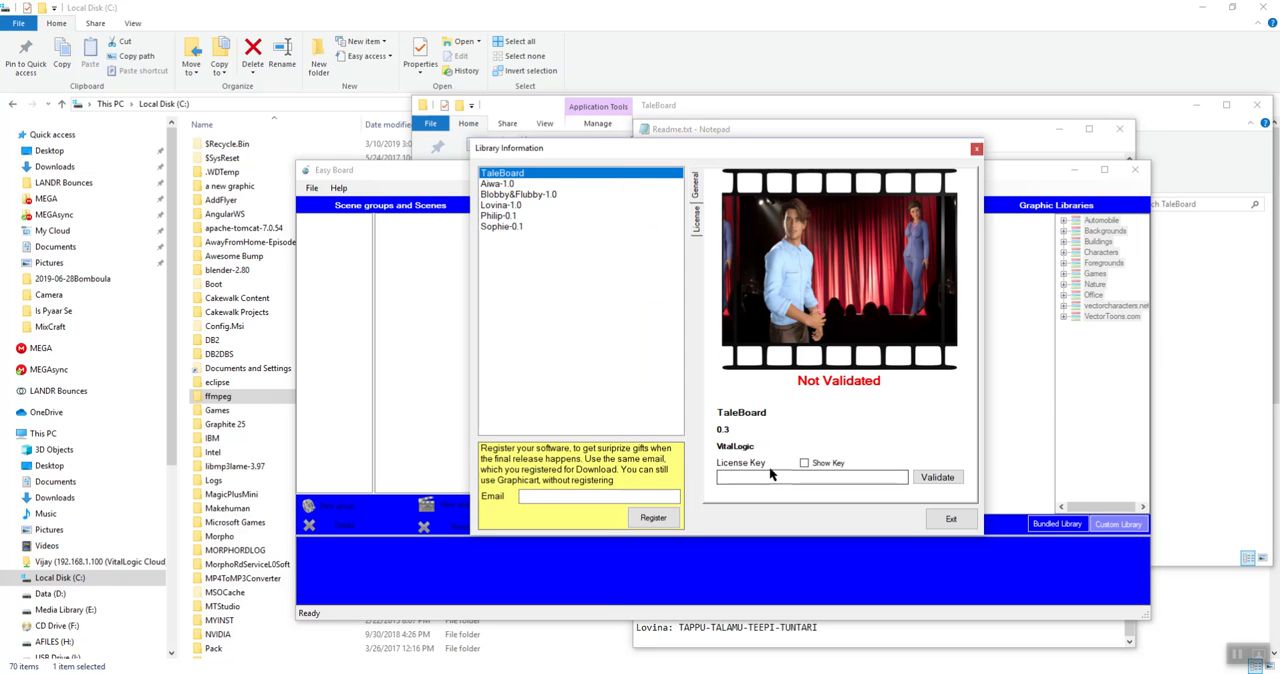
pyautogui.click(825, 477)
pyautogui.hotkey('ctrl', 'v')
pyautogui.click(839, 466)
pyautogui.click(924, 478)
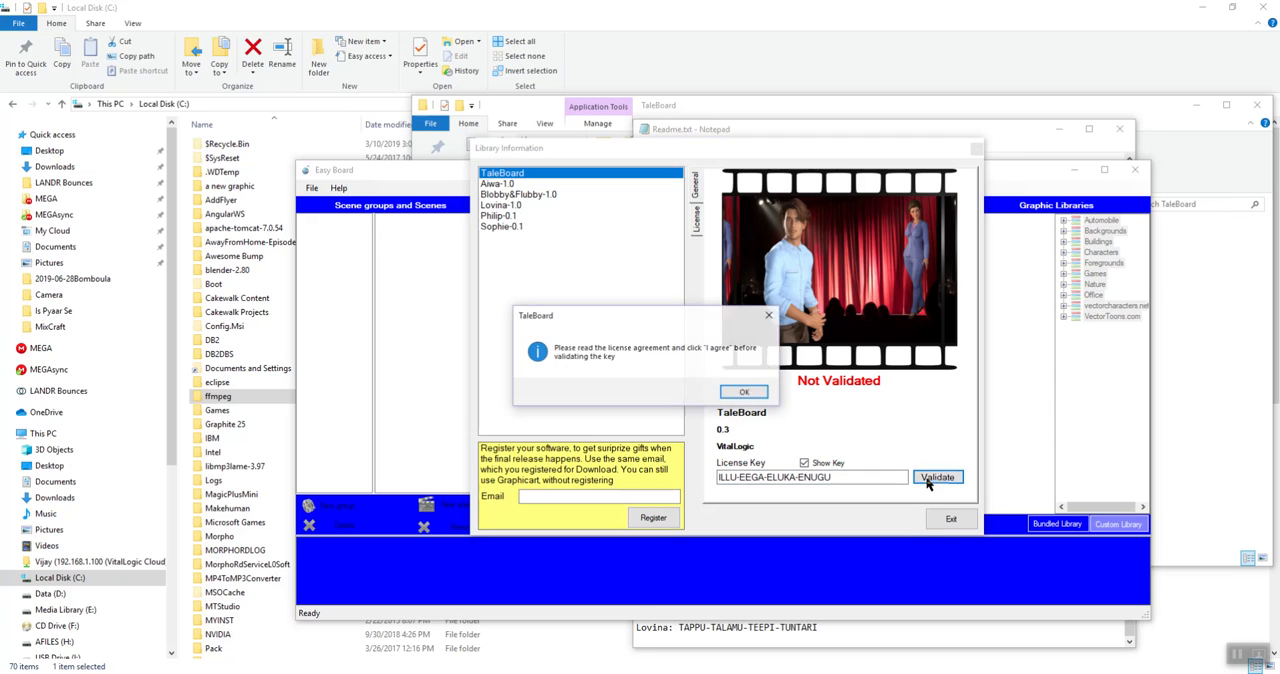
pyautogui.click(746, 393)
# Agree to the TaleBoard license agreement and return to the general license key page
pyautogui.click(697, 224)
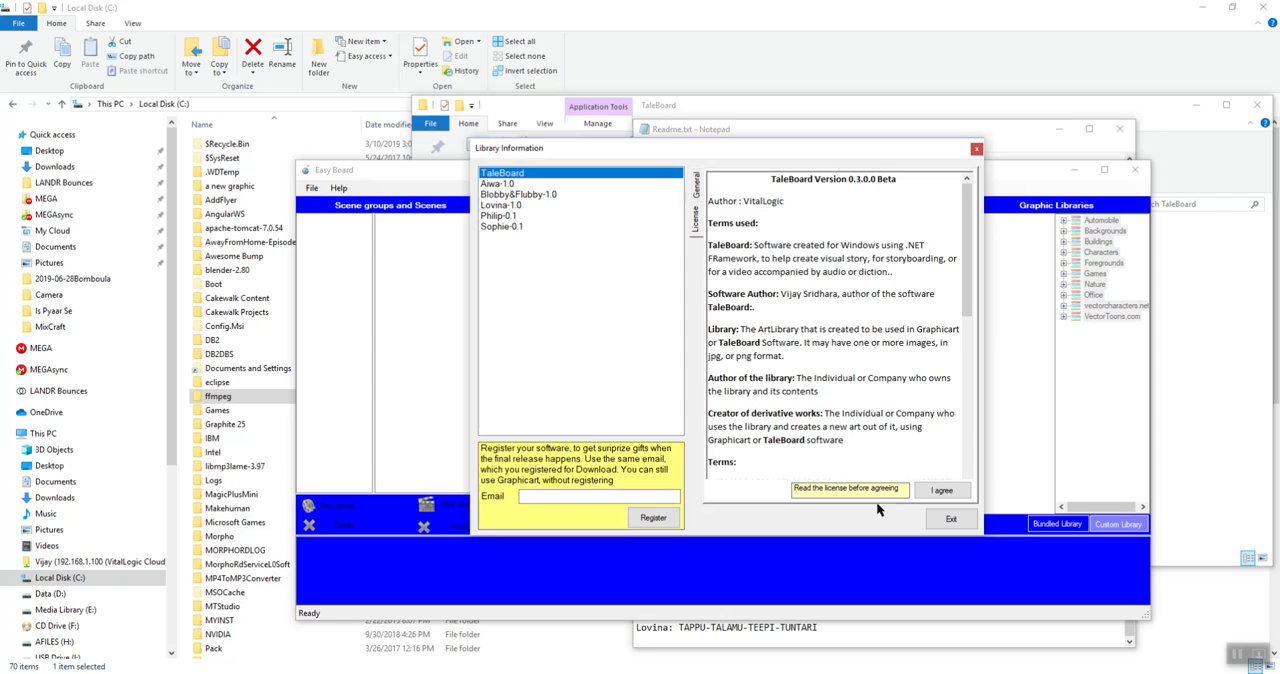
pyautogui.click(944, 491)
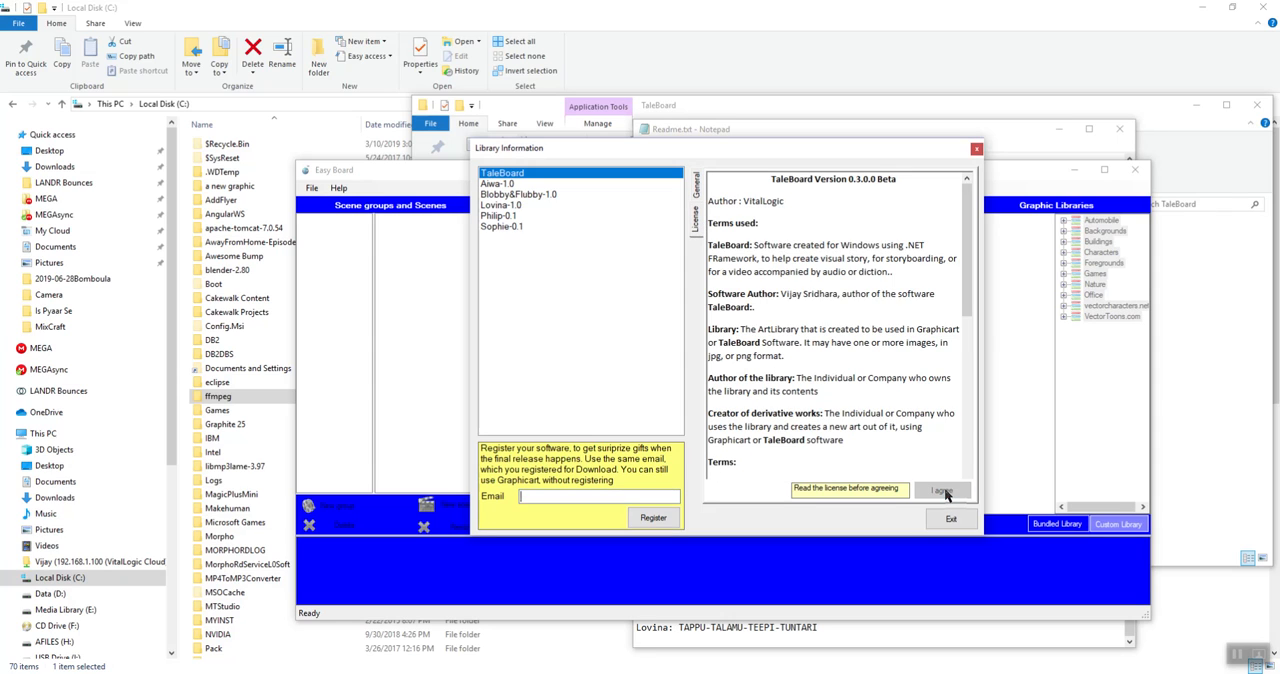
pyautogui.click(697, 185)
pyautogui.click(893, 476)
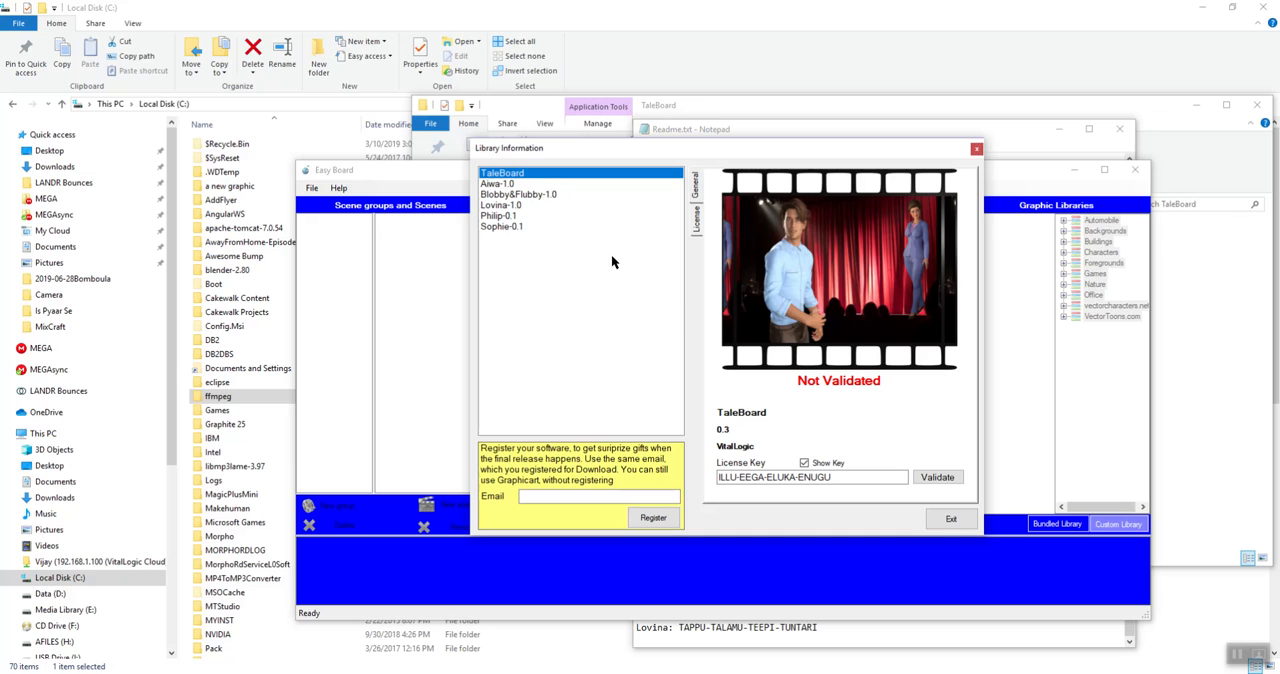
# Validate the TaleBoard license key in the Library Information window
pyautogui.click(936, 477)
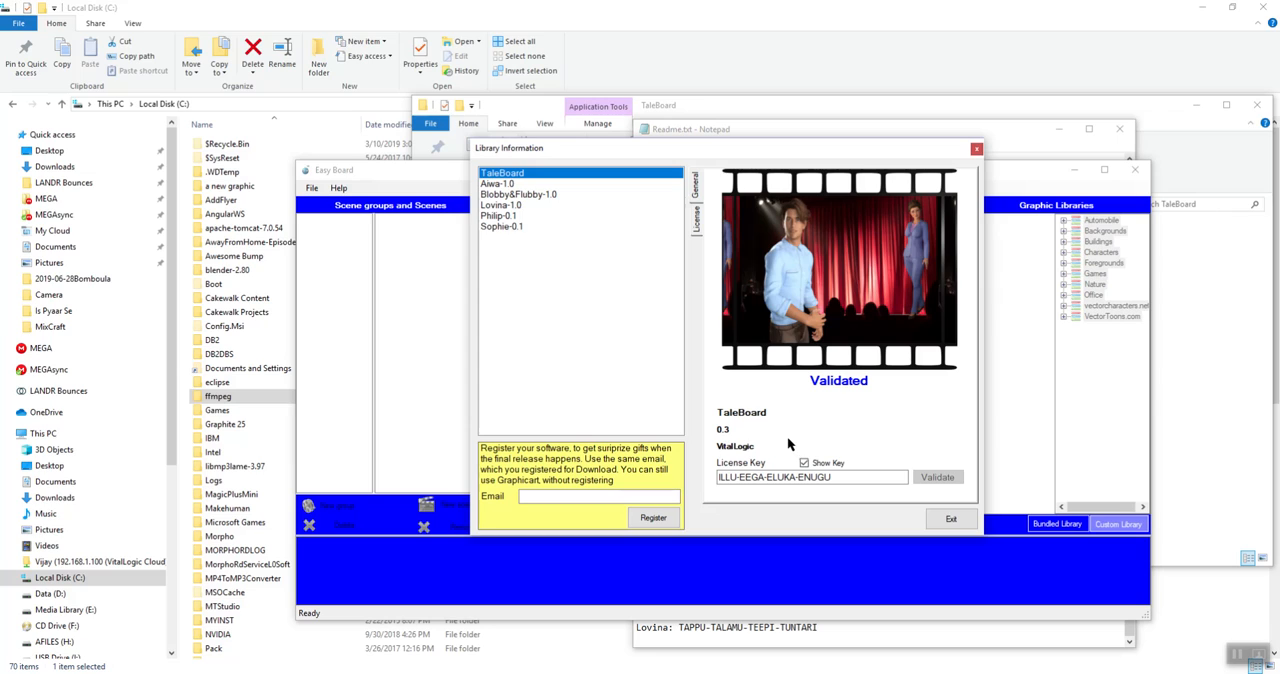
# Look through the character libraries from Aiwa-1.0 to Sophie-0.1 and check their validation status
pyautogui.click(513, 227)
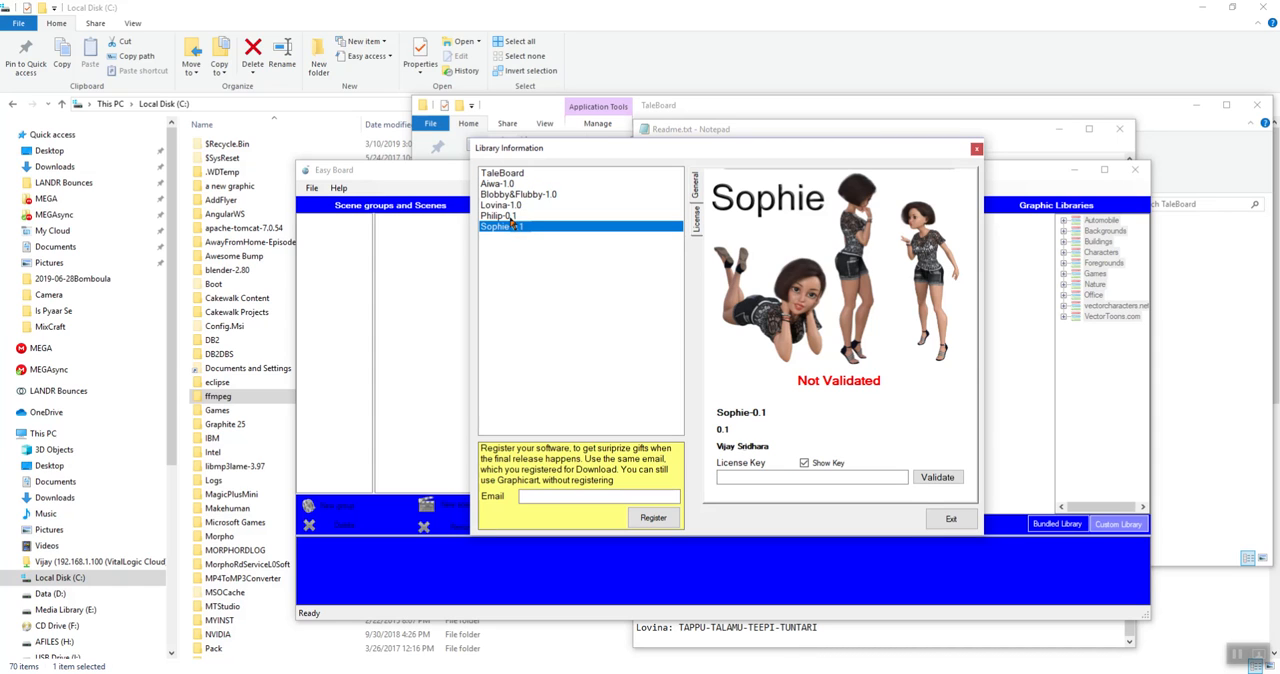
pyautogui.click(515, 216)
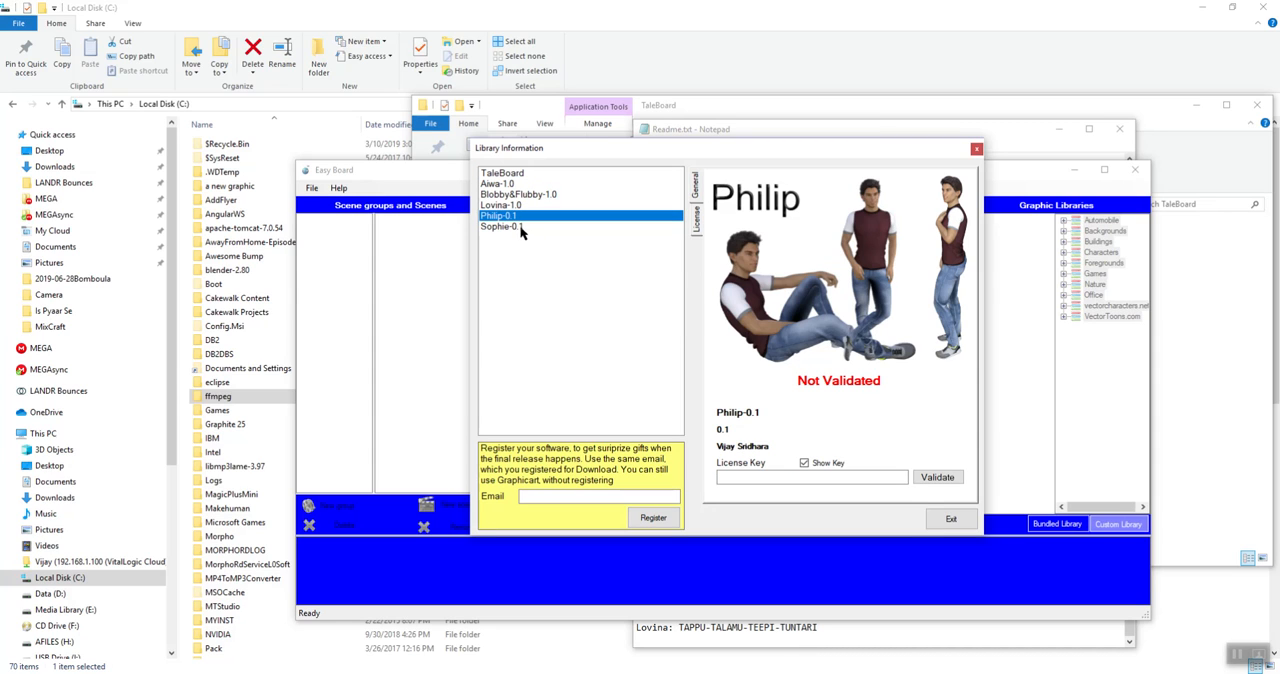
pyautogui.press('Up')
pyautogui.press('Up')
pyautogui.press('Up')
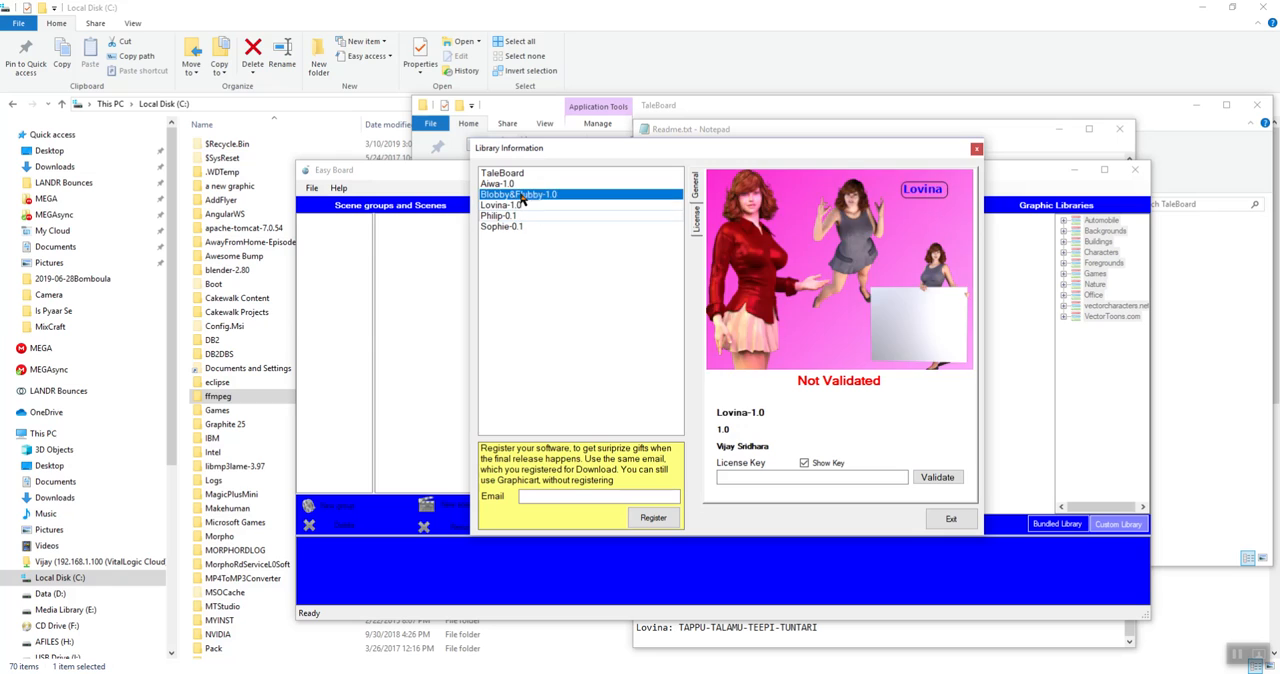
pyautogui.press('Down')
pyautogui.press('Down')
pyautogui.press('Down')
pyautogui.press('Down')
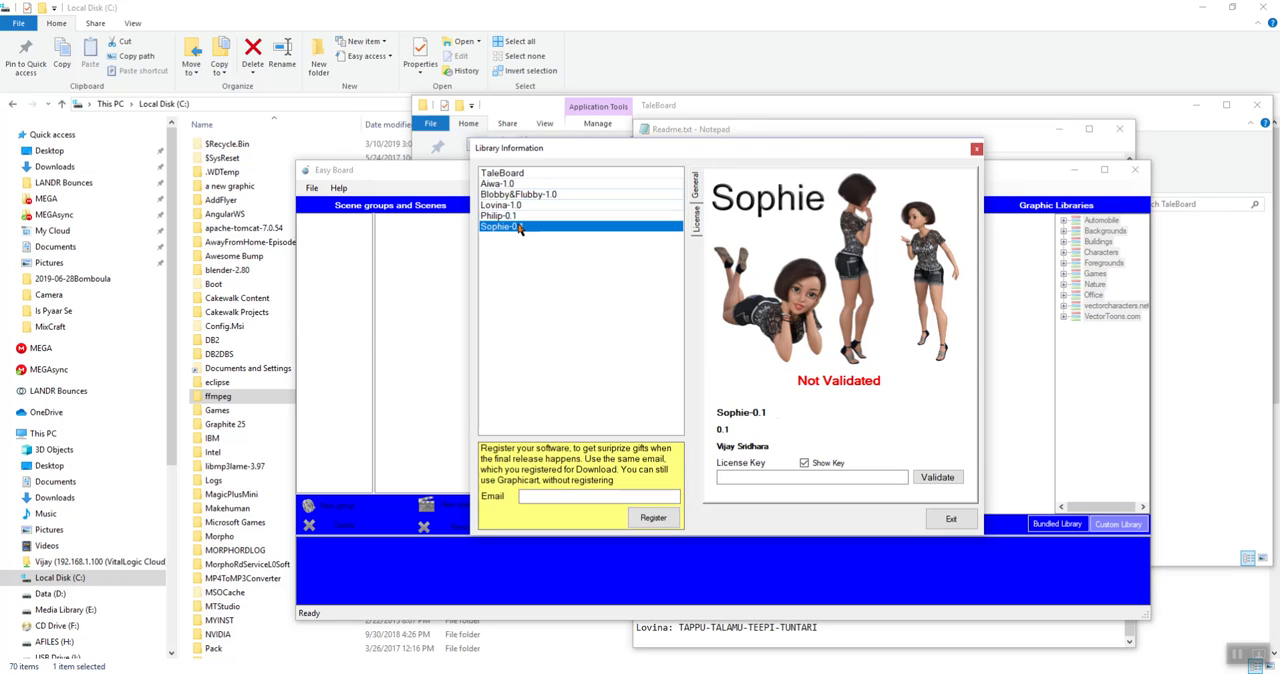
pyautogui.click(514, 185)
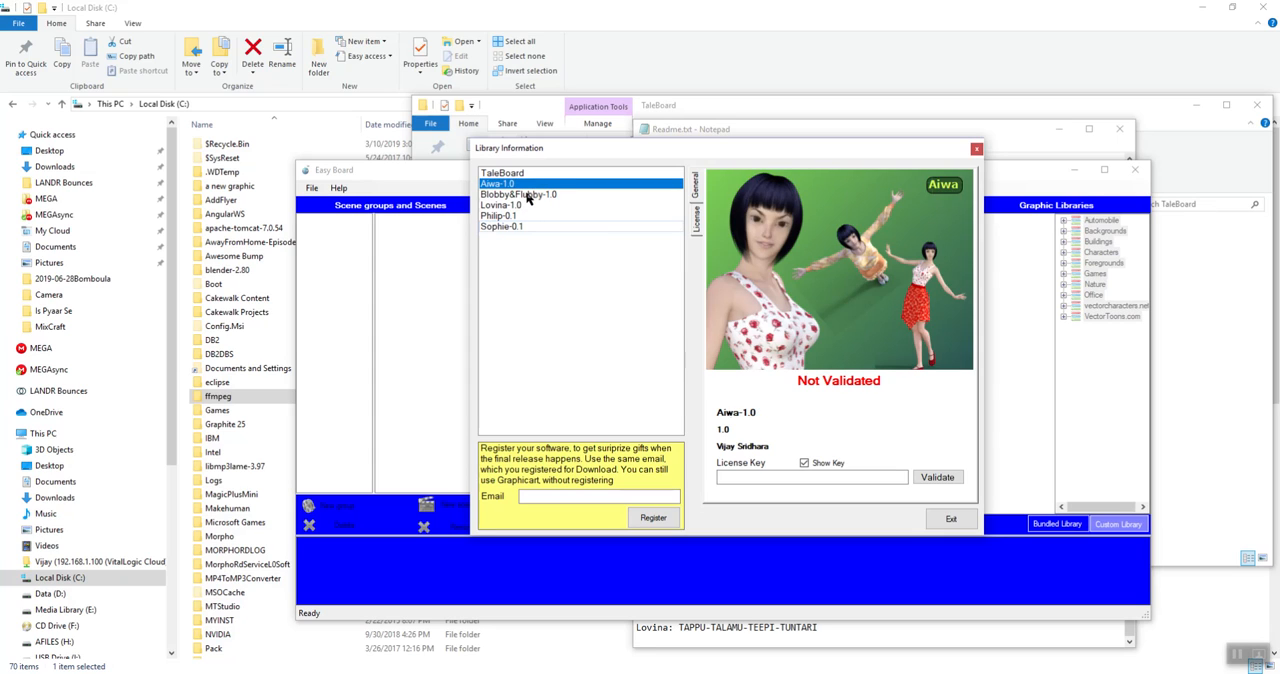
pyautogui.click(517, 215)
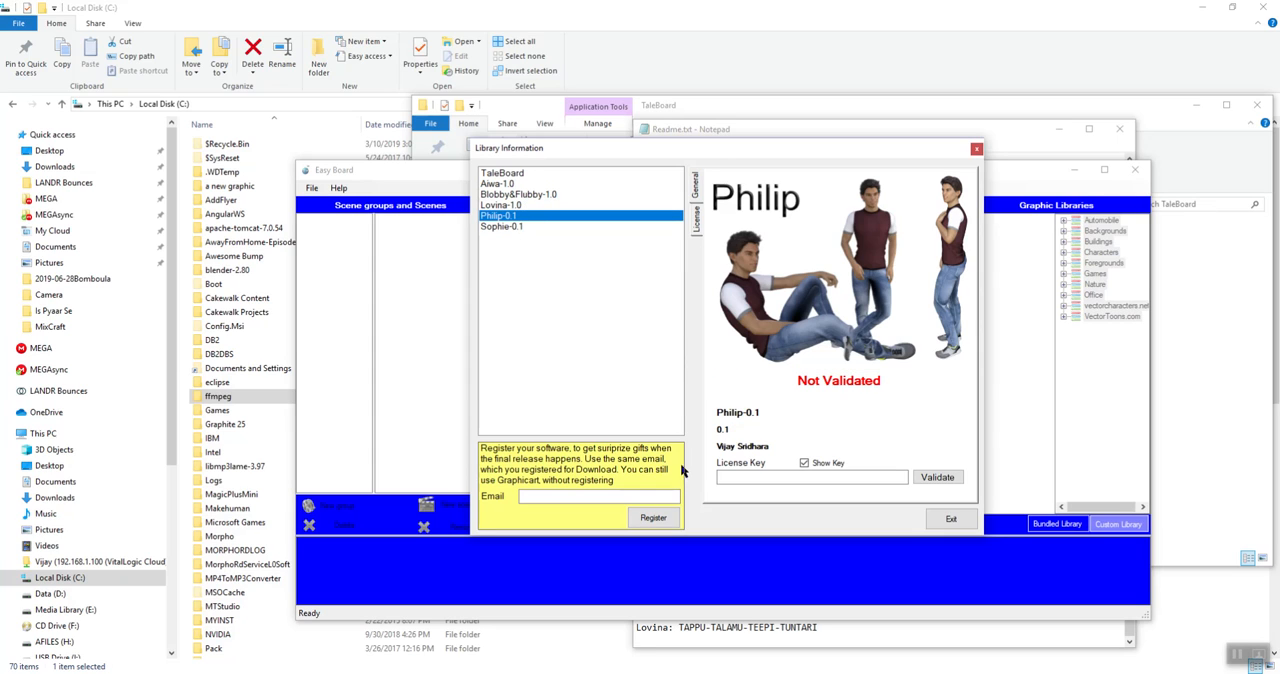
pyautogui.click(501, 228)
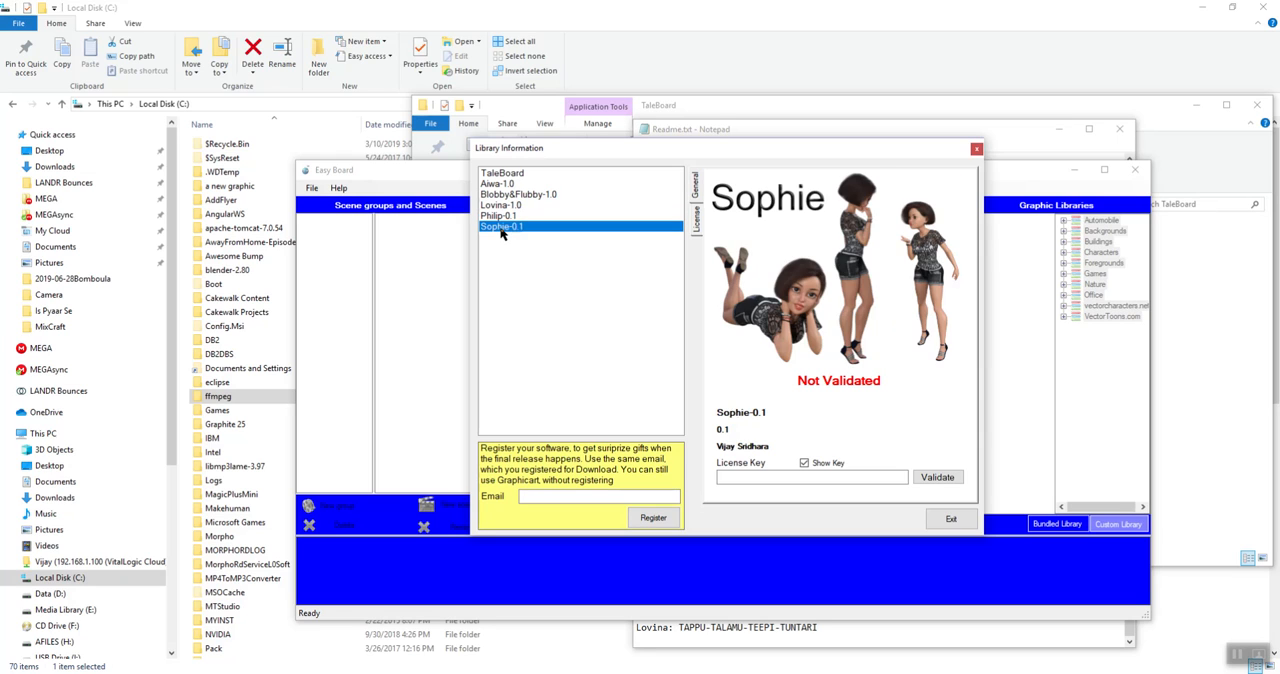
# Copy the Philip license key from the Readme into the License Key field of the Philip-0.1 library
pyautogui.click(510, 218)
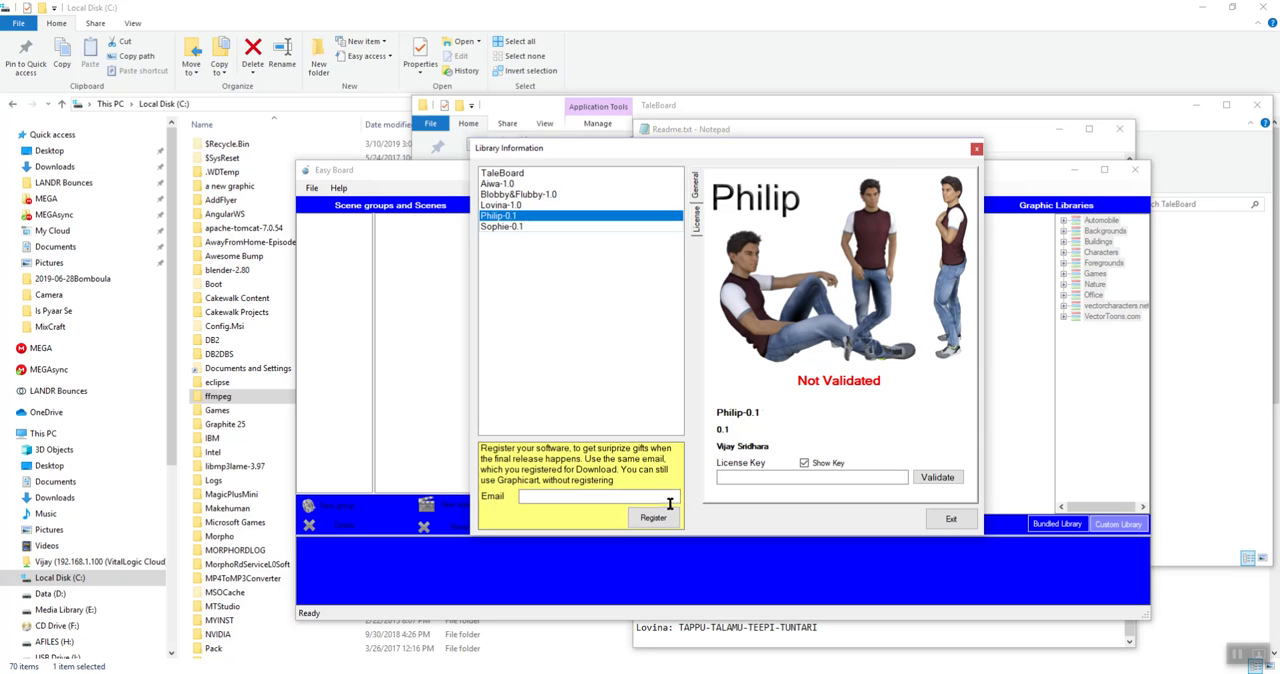
pyautogui.click(690, 634)
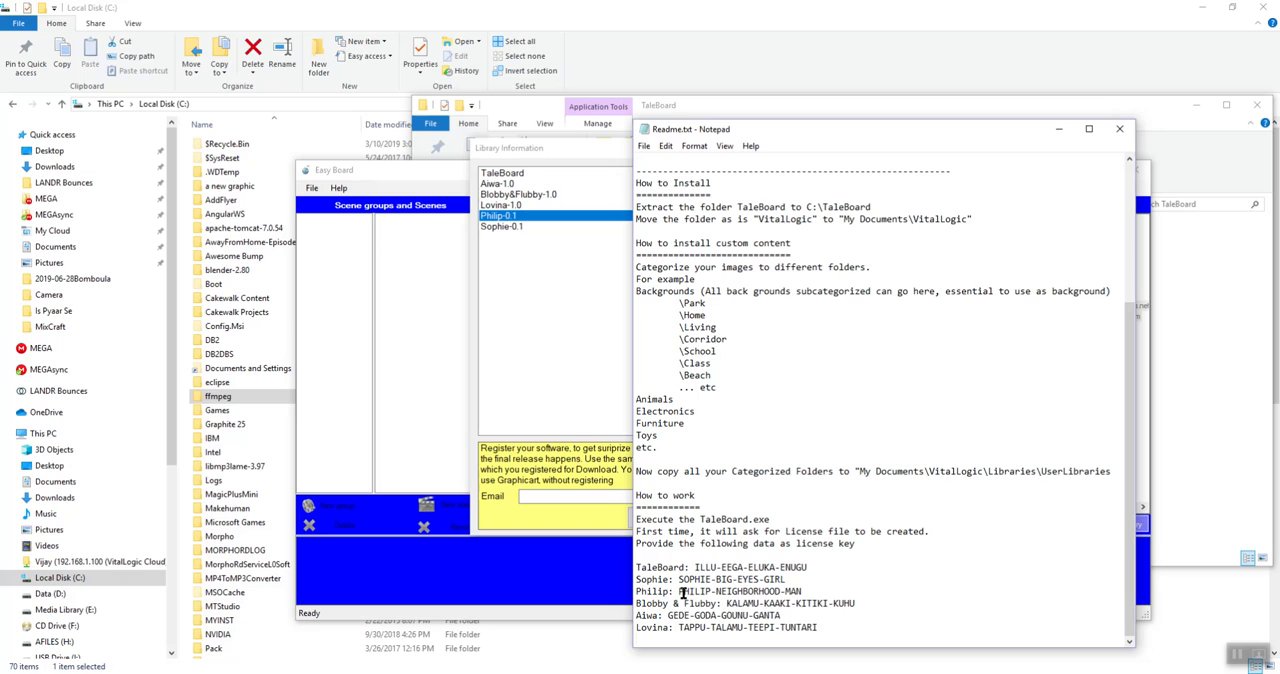
pyautogui.moveTo(684, 591)
pyautogui.mouseDown()
pyautogui.moveTo(800, 592)
pyautogui.moveTo(678, 592)
pyautogui.mouseUp()
pyautogui.hotkey('ctrl', 'c')
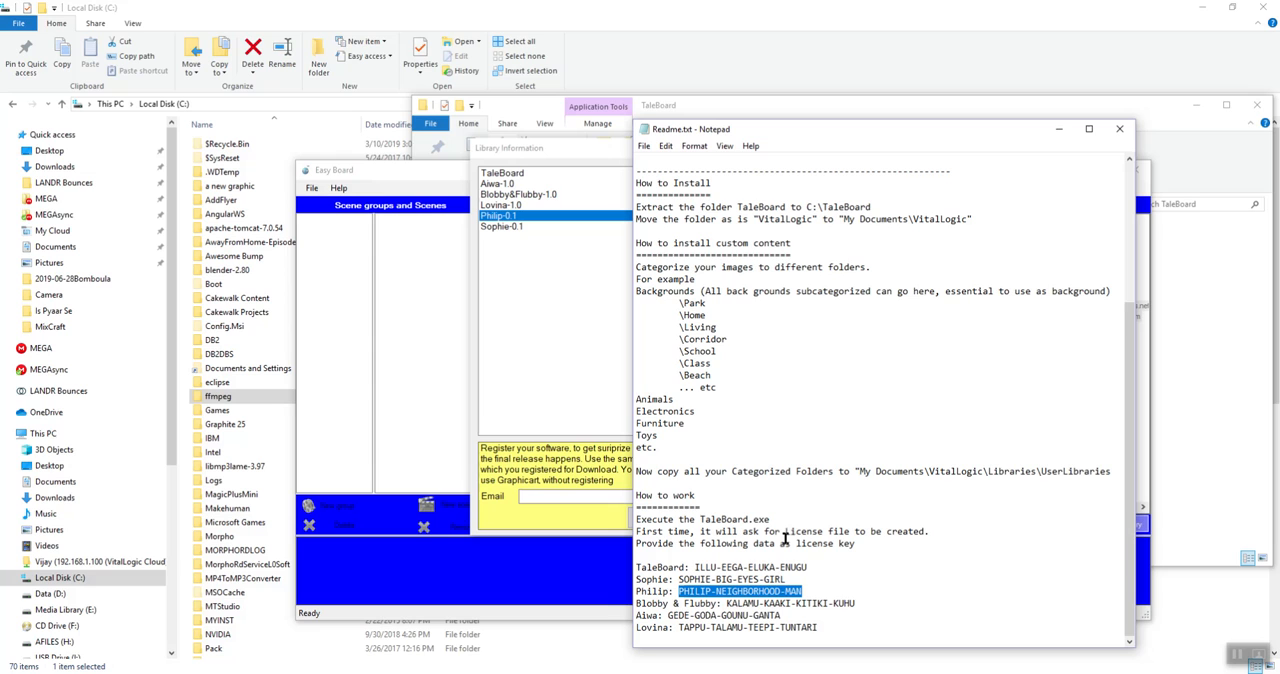
pyautogui.click(558, 301)
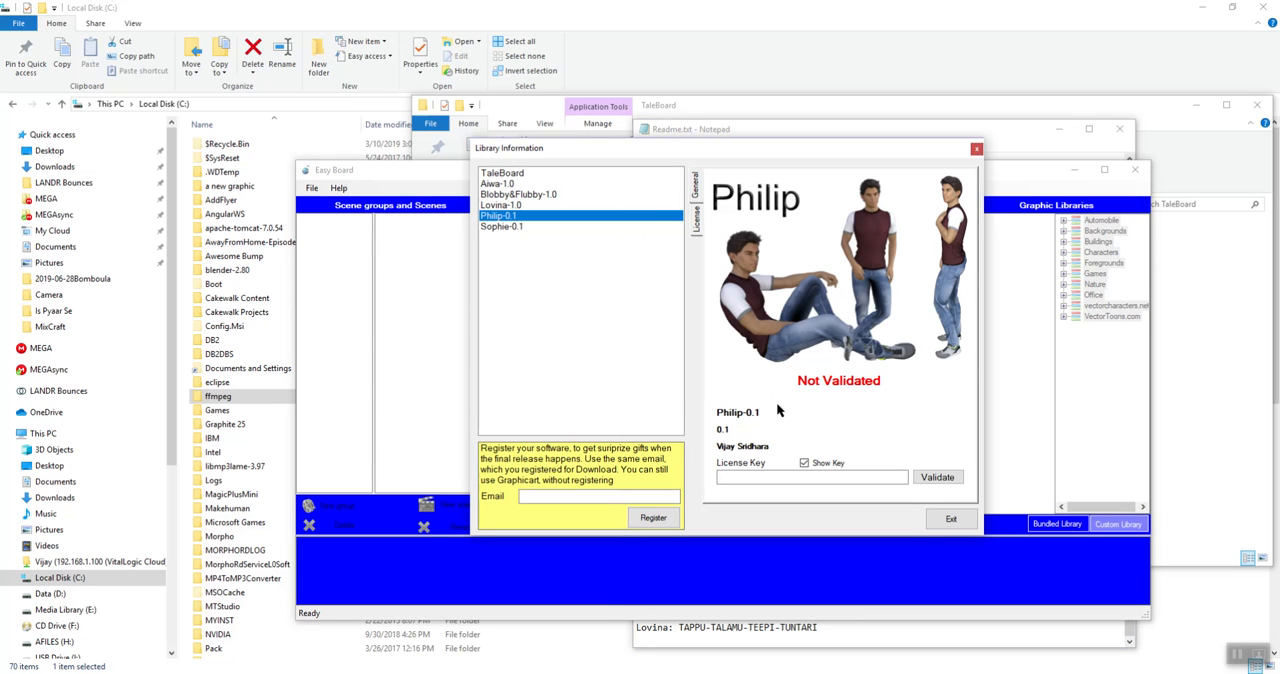
pyautogui.click(780, 478)
pyautogui.hotkey('ctrl', 'v')
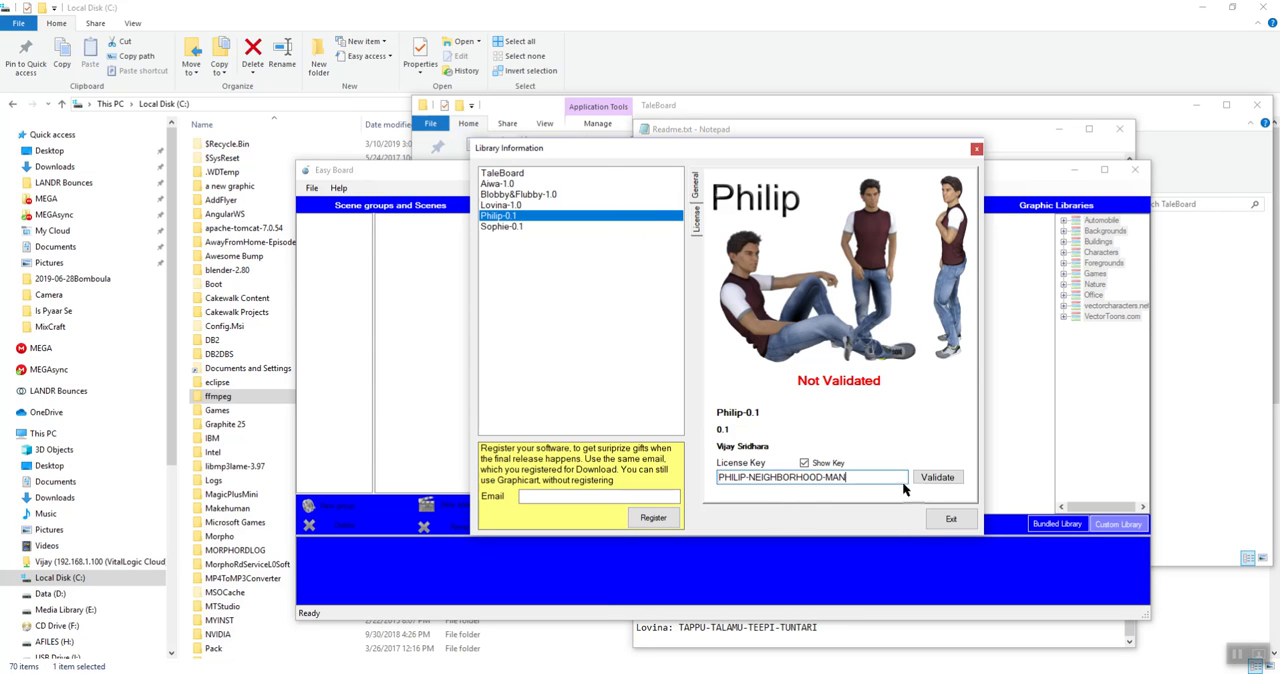
# Agree to the Philip-0.1 license terms and validate the library's key
pyautogui.click(937, 477)
pyautogui.click(757, 392)
pyautogui.click(697, 230)
pyautogui.click(941, 490)
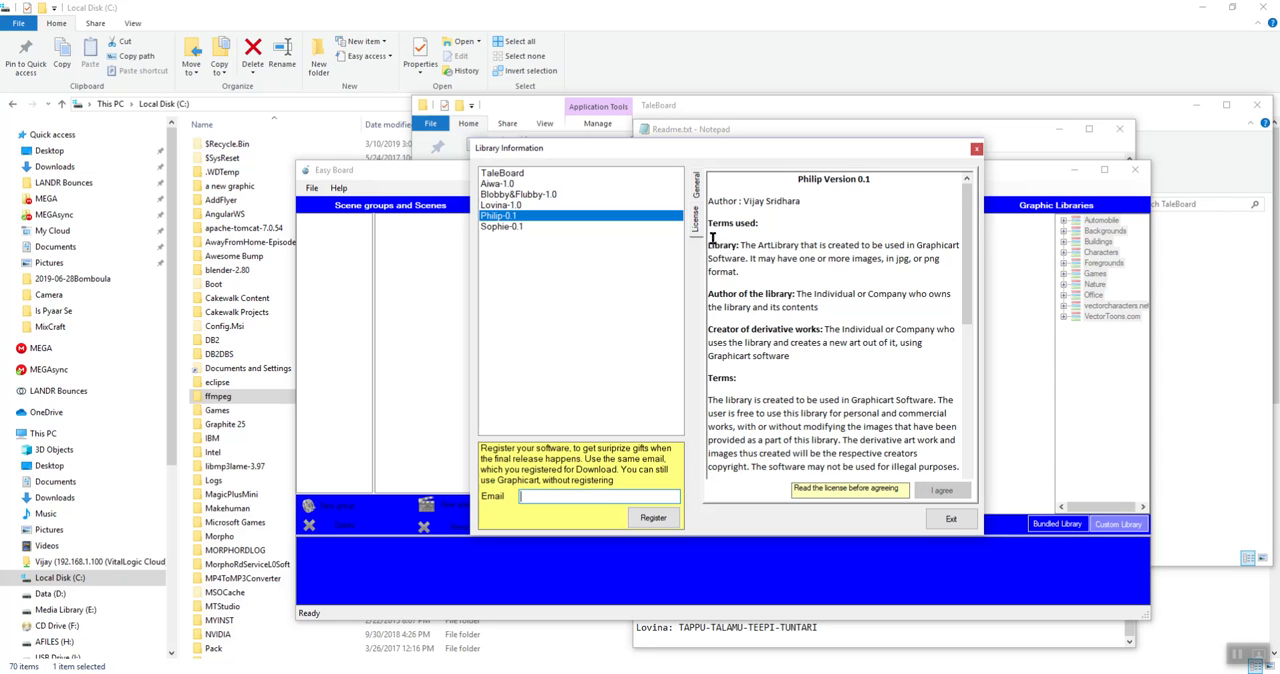
pyautogui.click(700, 195)
pyautogui.click(937, 477)
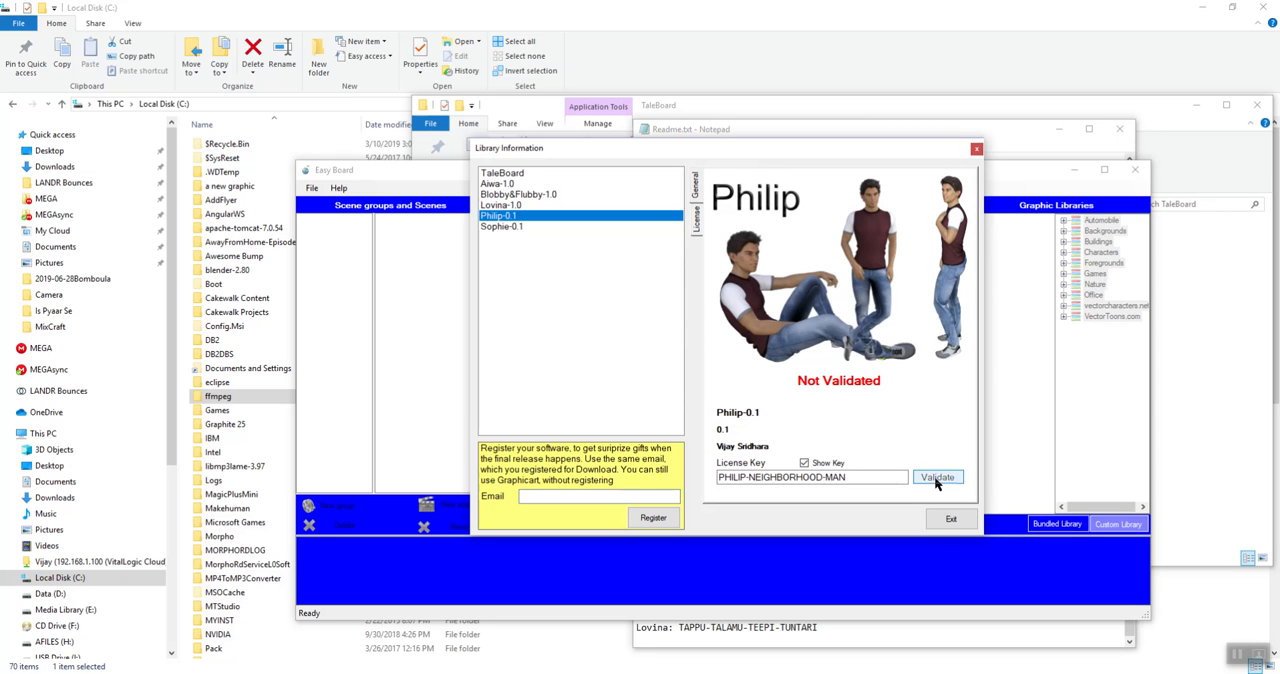
# Validate the Sophie-0.1 library with its license key from the Readme, agreeing to its license terms first
pyautogui.click(515, 229)
pyautogui.click(745, 633)
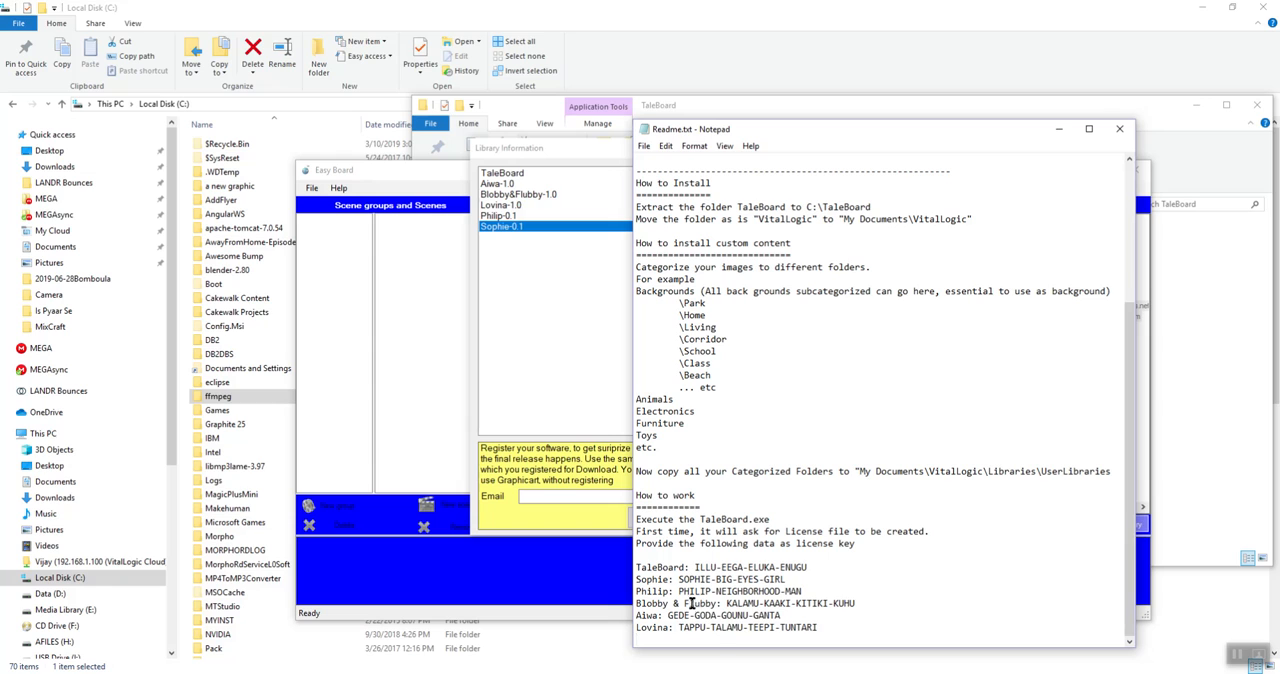
pyautogui.moveTo(679, 579); pyautogui.dragTo(788, 579)
pyautogui.hotkey('ctrl', 'c')
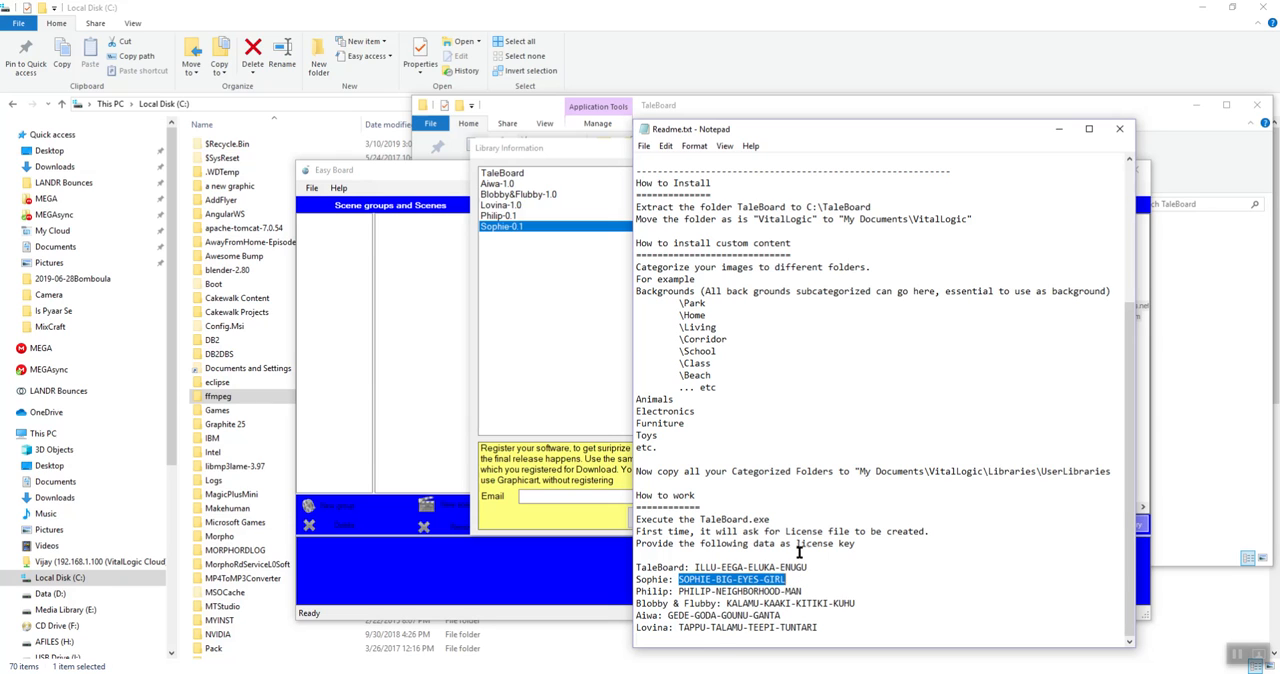
pyautogui.click(606, 396)
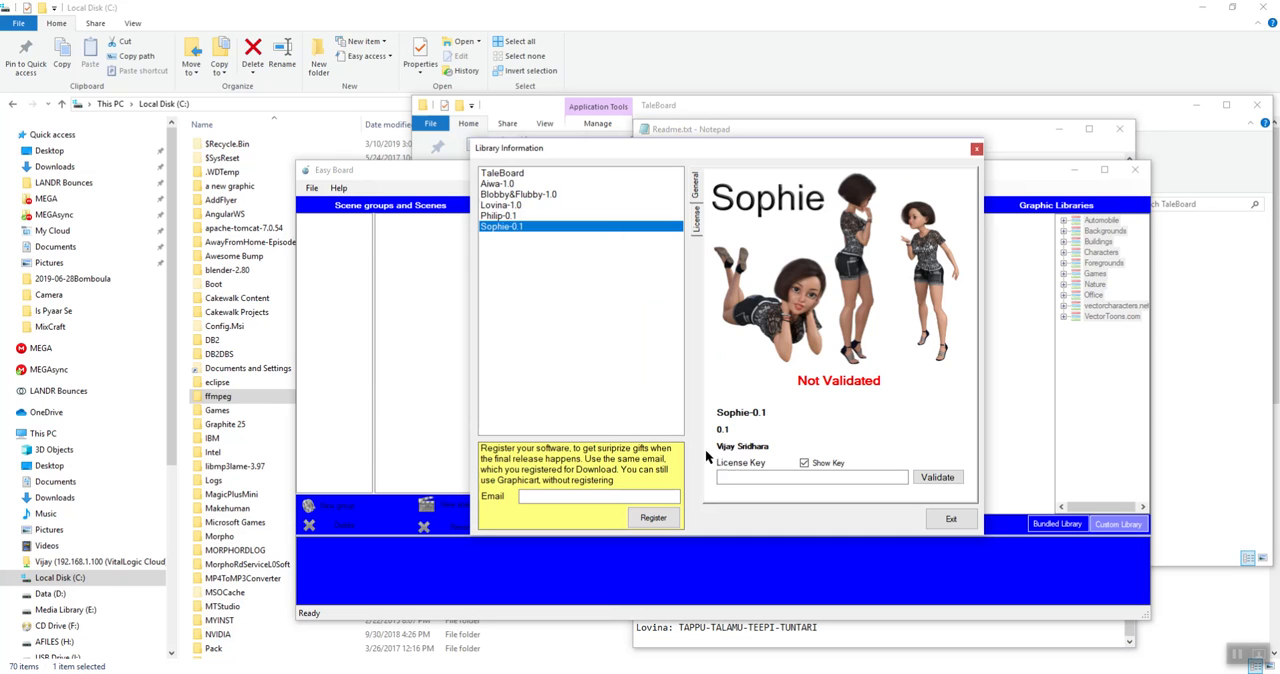
pyautogui.click(811, 476)
pyautogui.hotkey('ctrl', 'v')
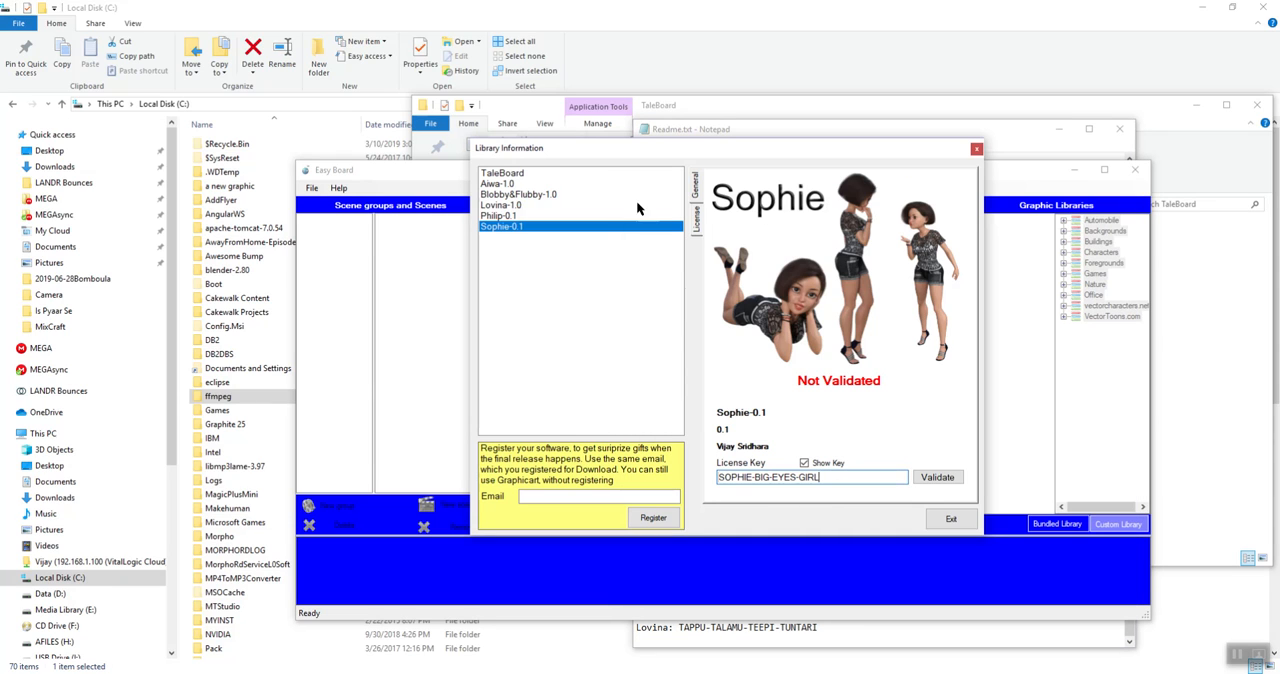
pyautogui.click(698, 212)
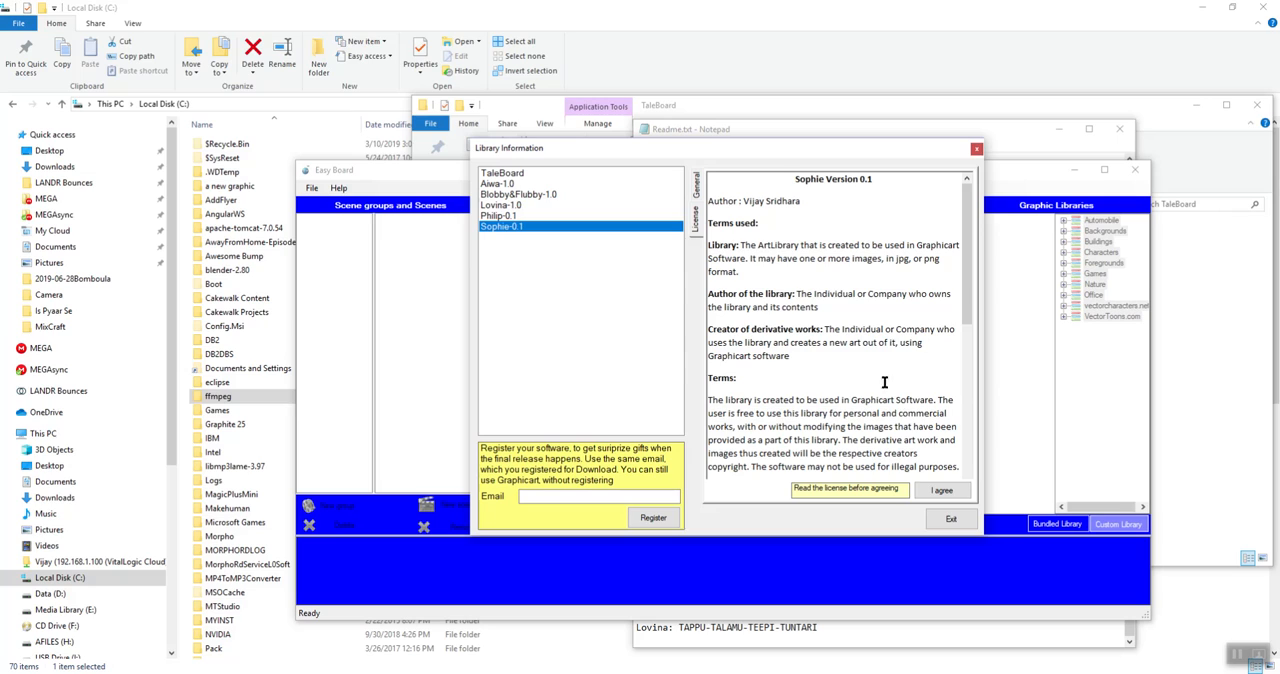
pyautogui.click(697, 188)
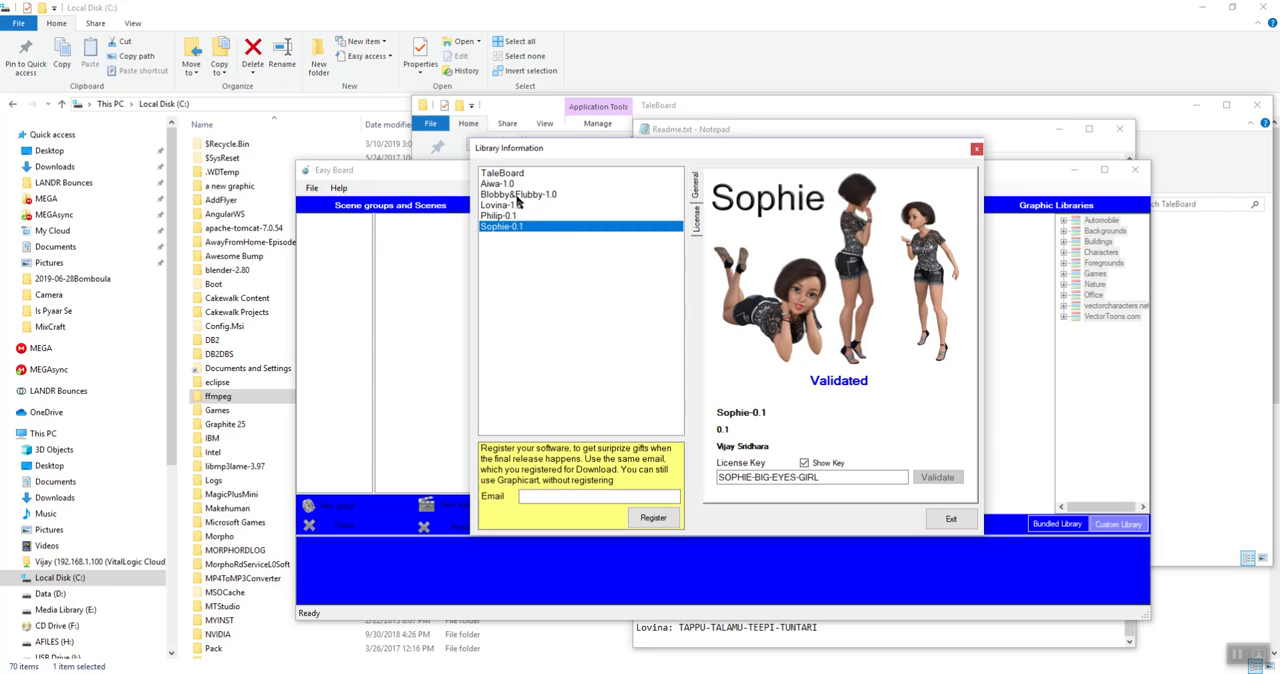
# View the Aiwa-1.0, Blobby&Flubby-1.0 and Lovina-1.0 library entries and exit the Library Information window
pyautogui.click(515, 185)
pyautogui.click(520, 194)
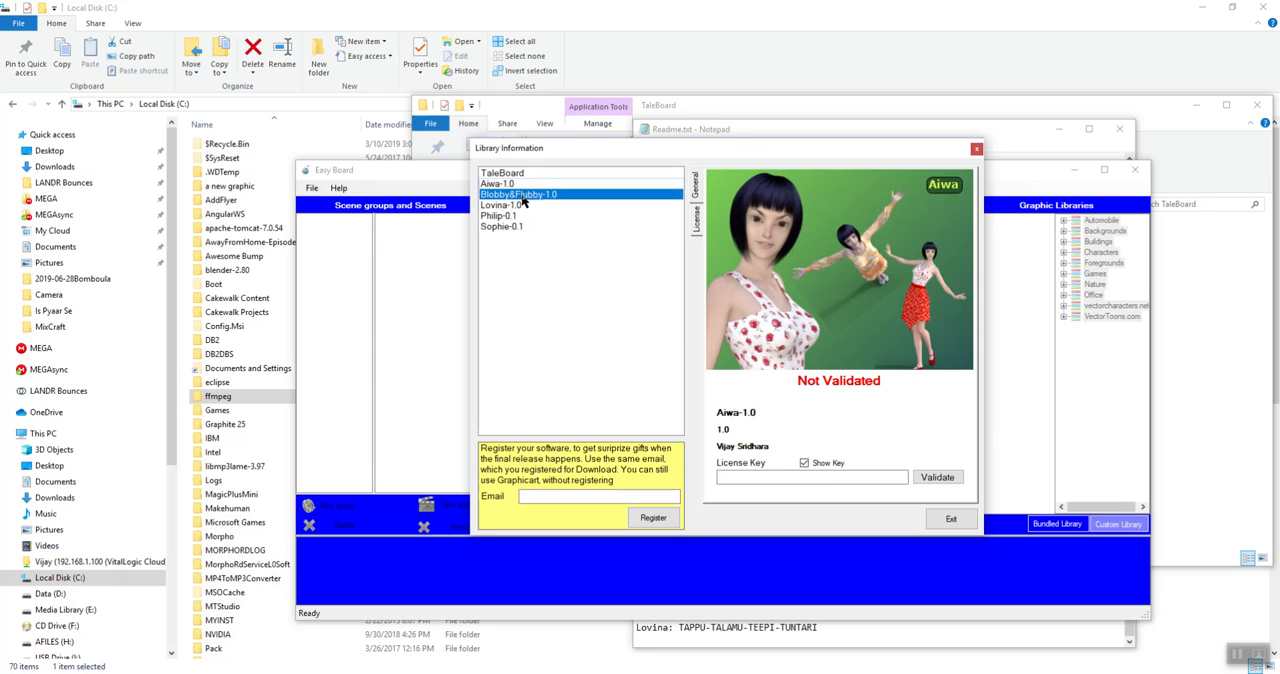
pyautogui.click(503, 205)
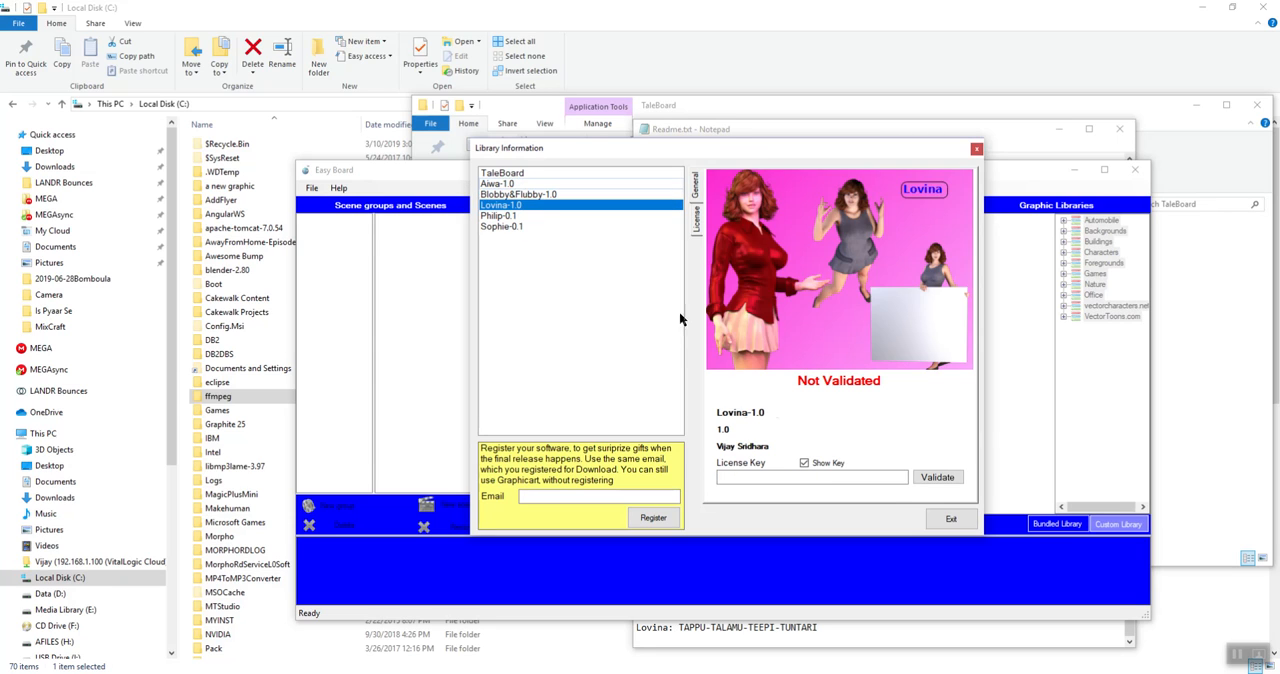
pyautogui.click(949, 521)
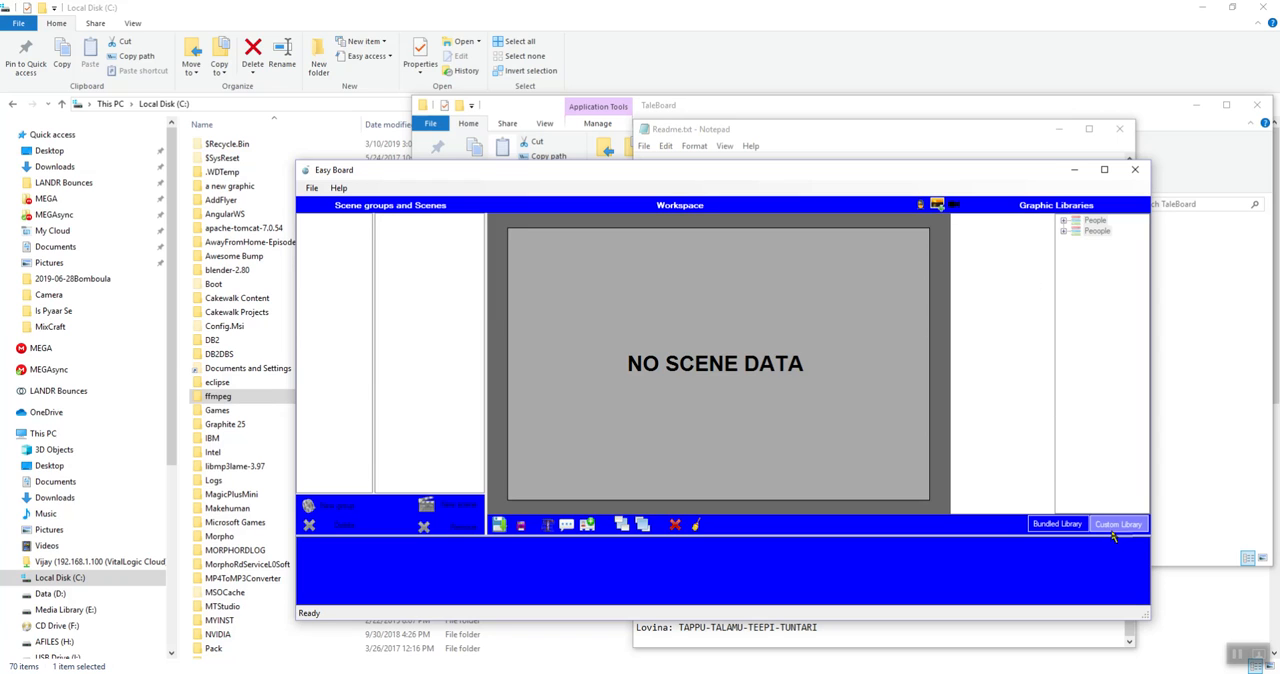
# Compare the bundled and custom graphic libraries and view the available project commands
pyautogui.click(1063, 524)
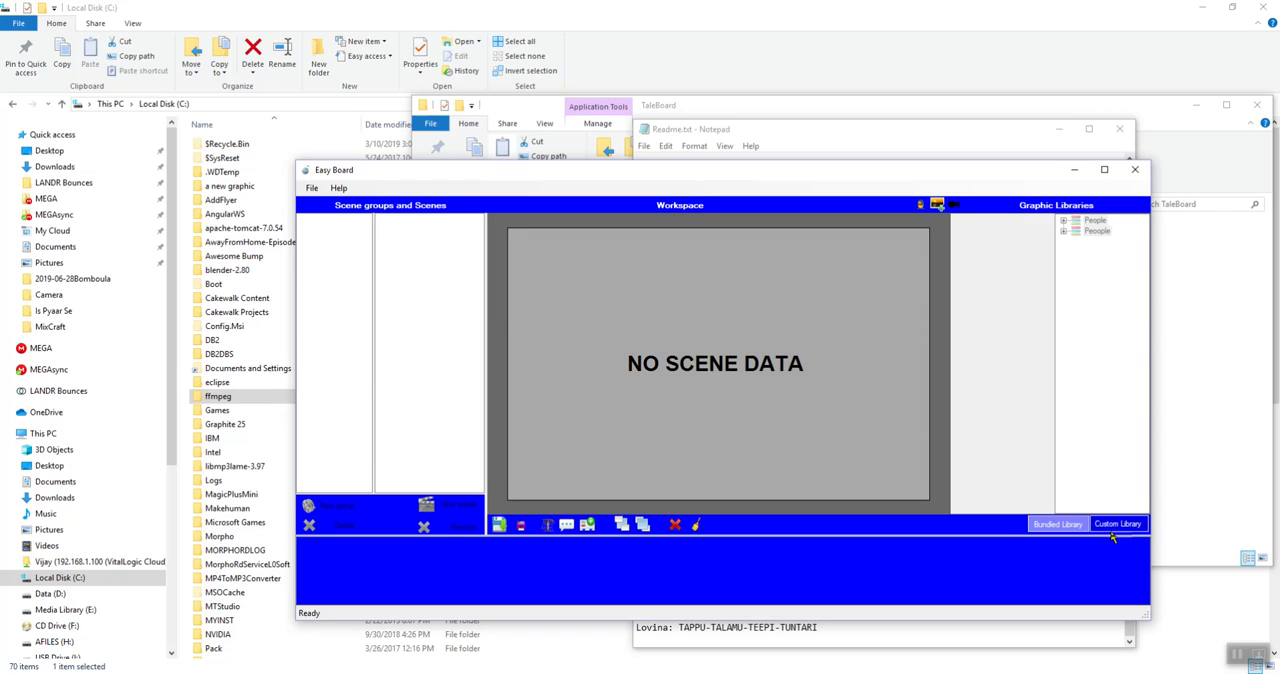
pyautogui.click(1112, 524)
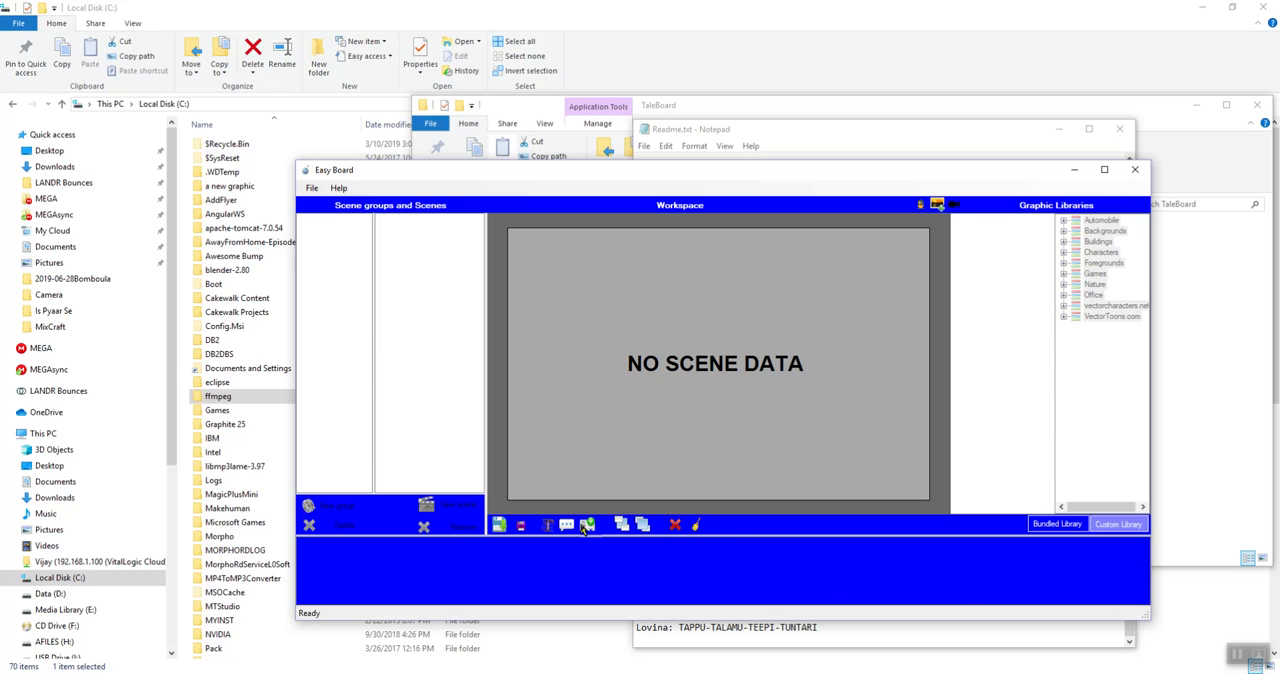
pyautogui.click(313, 189)
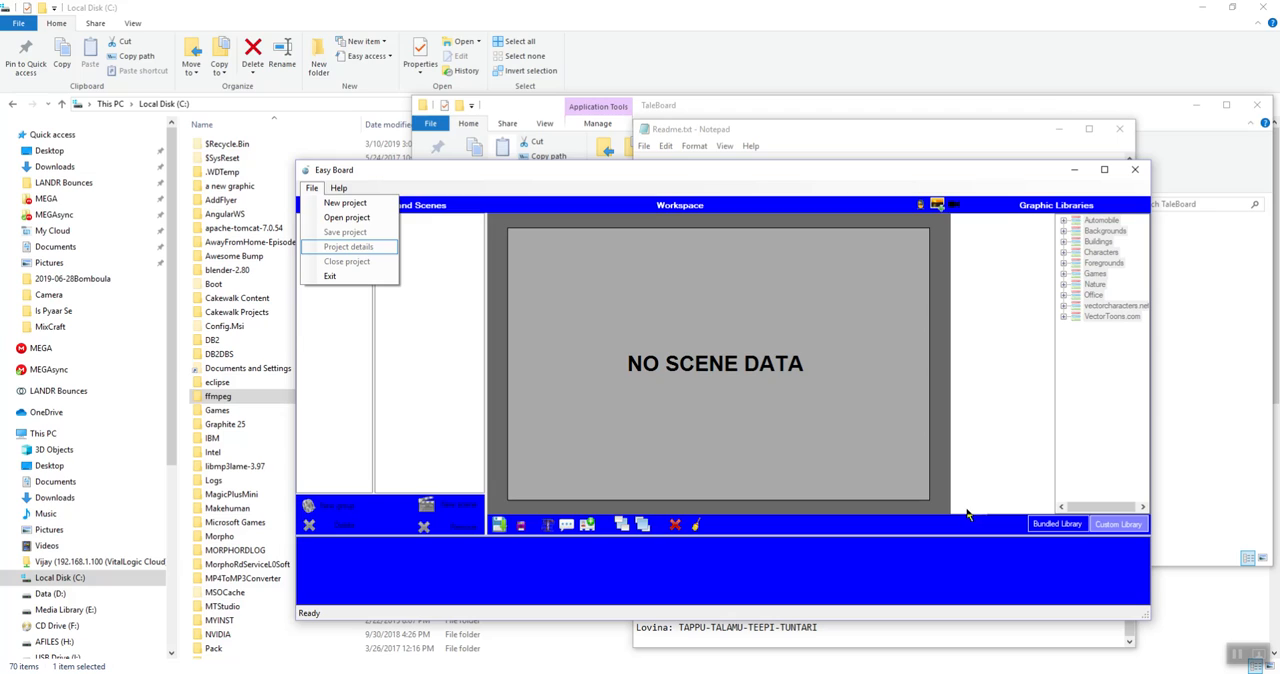
pyautogui.click(860, 456)
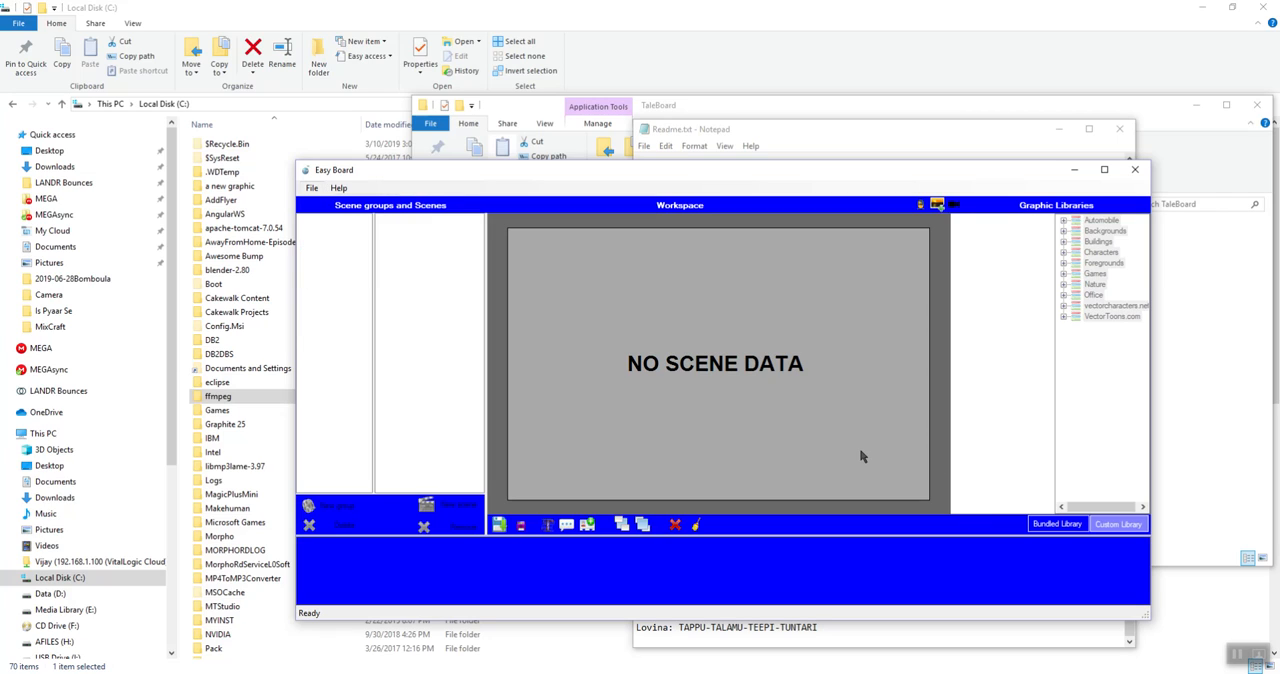